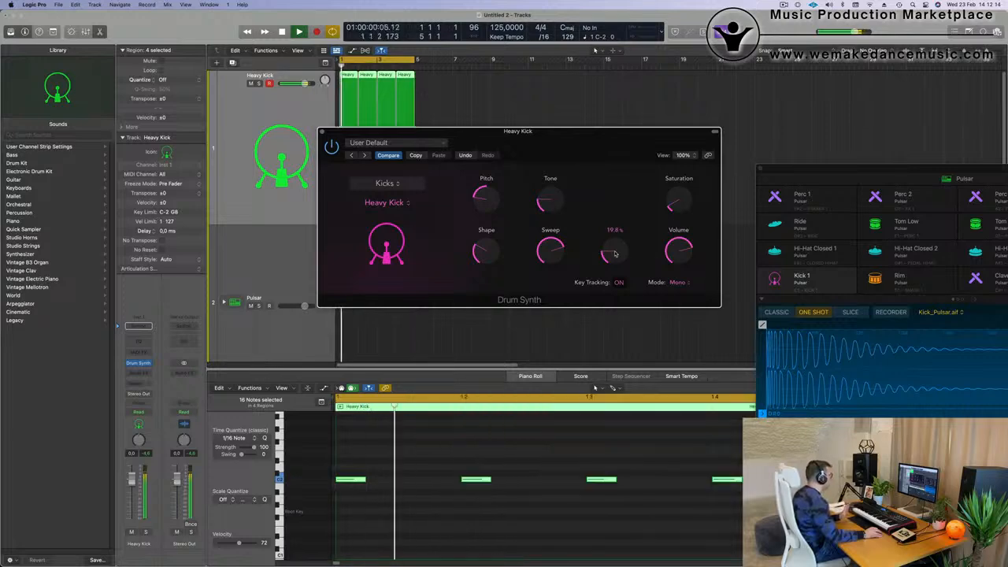
# Step: Fine-tune the Heavy Kick's Saturation and sweep its Tone between about 3.5% and 65%, settling on a low Tone setting
pyautogui.moveTo(678, 207); pyautogui.dragTo(678, 199)
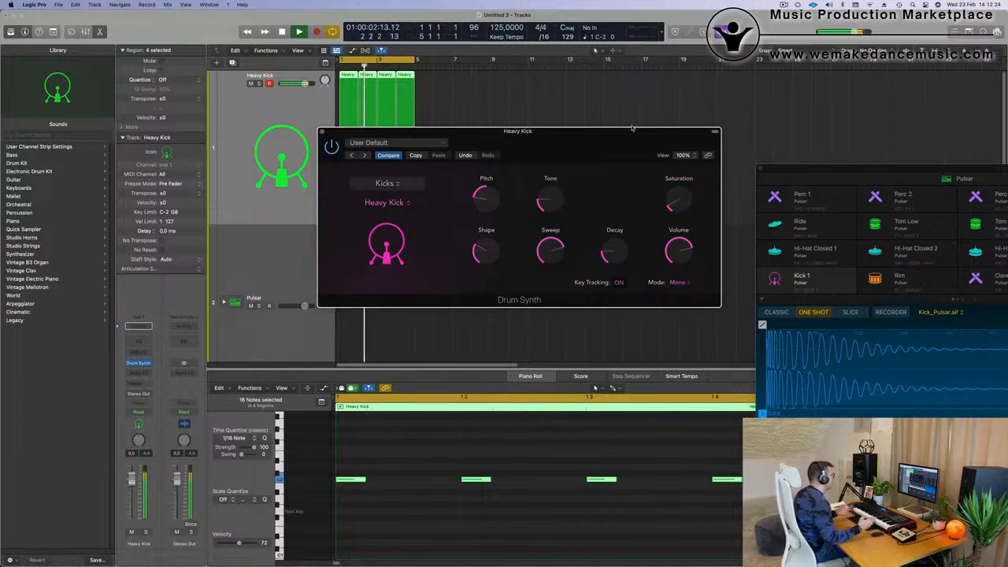
pyautogui.moveTo(584, 141); pyautogui.dragTo(616, 141)
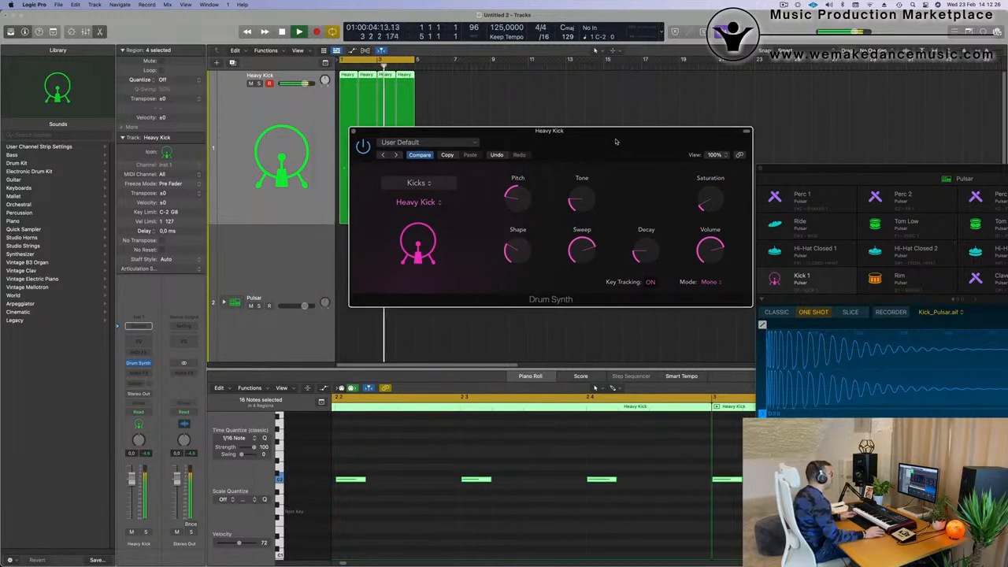
pyautogui.moveTo(512, 256)
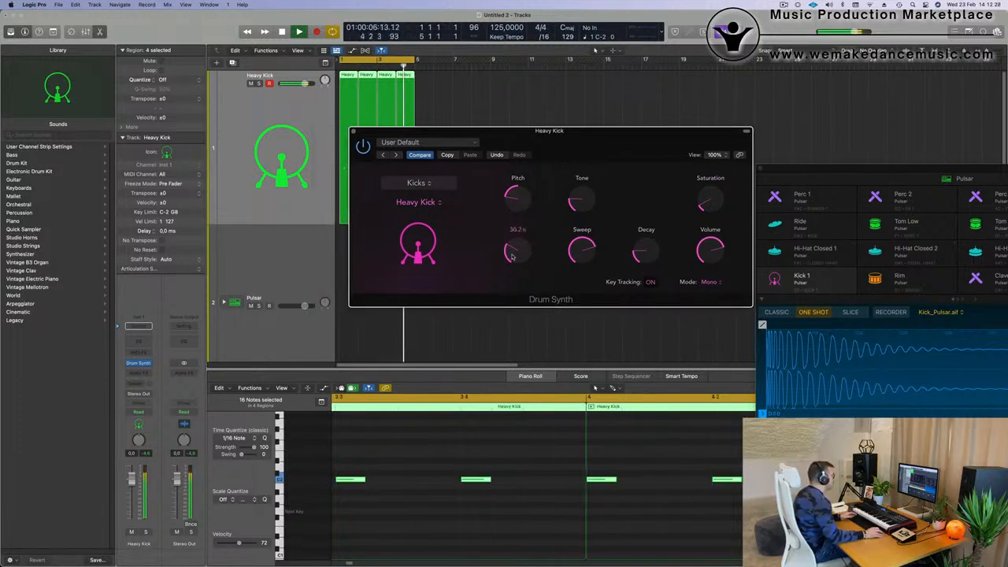
pyautogui.moveTo(586, 195)
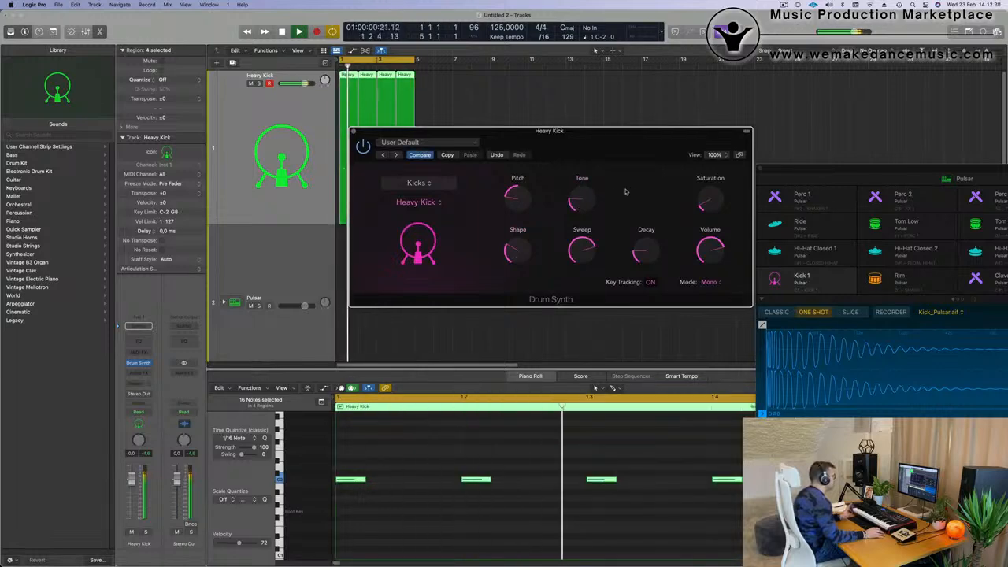
pyautogui.moveTo(585, 210); pyautogui.dragTo(588, 220)
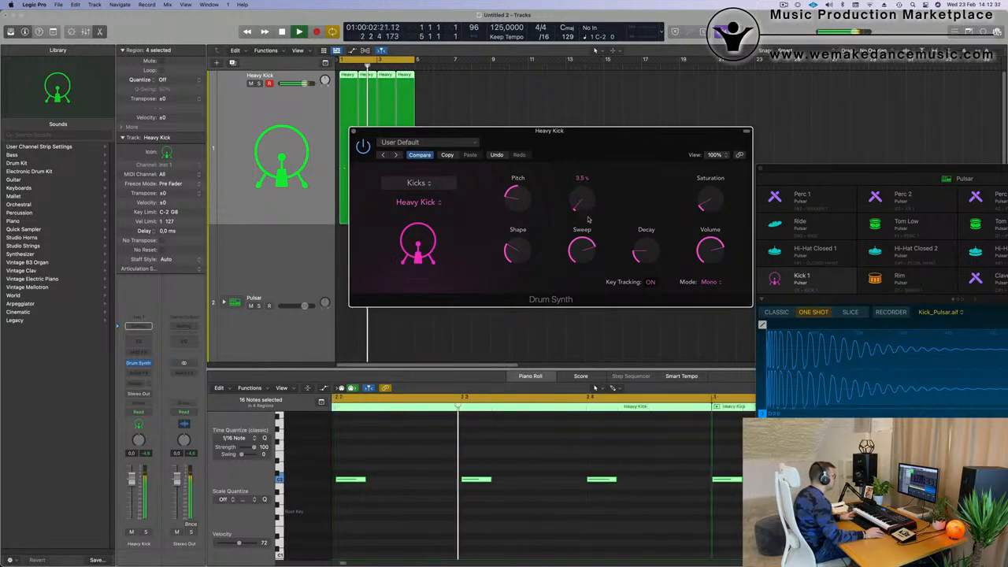
pyautogui.moveTo(595, 154); pyautogui.dragTo(596, 146)
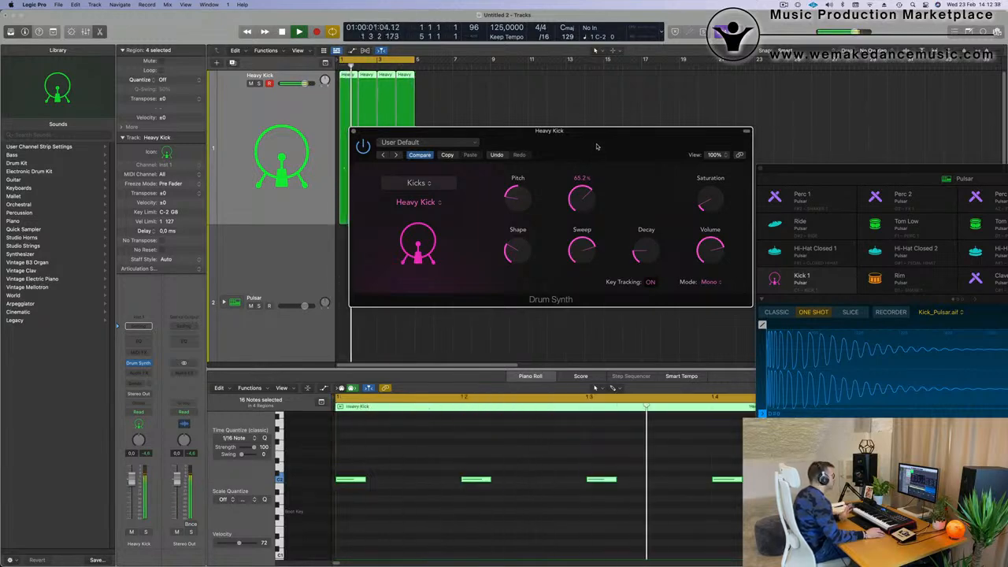
pyautogui.moveTo(596, 146); pyautogui.dragTo(597, 149)
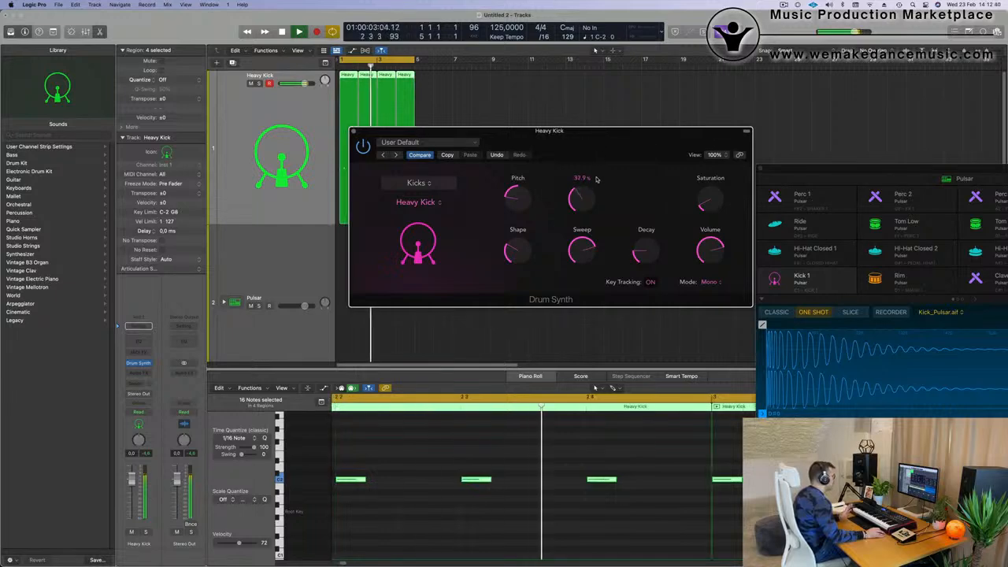
pyautogui.moveTo(597, 202); pyautogui.dragTo(597, 205)
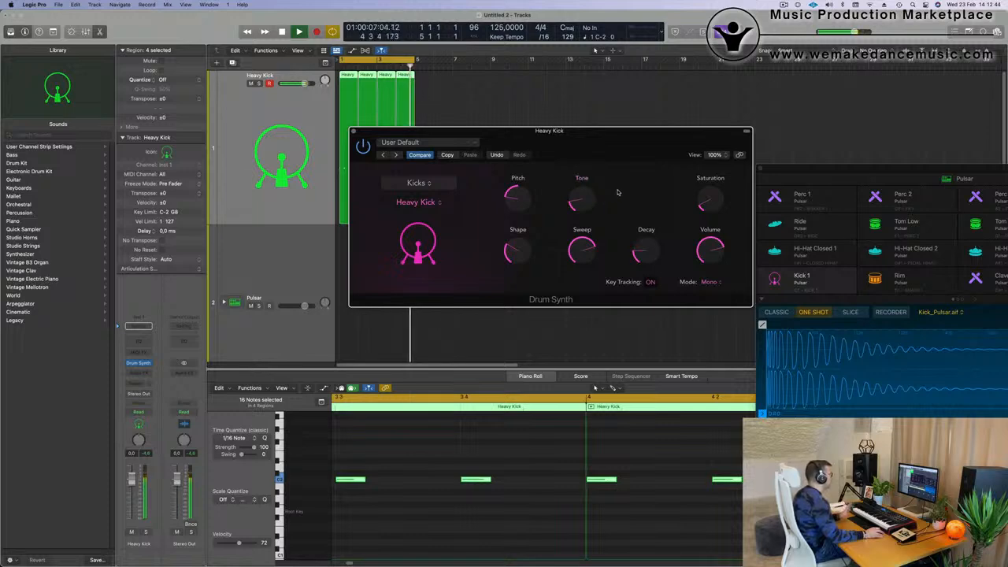
# Step: Insert a Compressor after the Drum Synth on the Heavy Kick track and switch its model to Classic VCA
pyautogui.moveTo(551, 131); pyautogui.dragTo(876, 115)
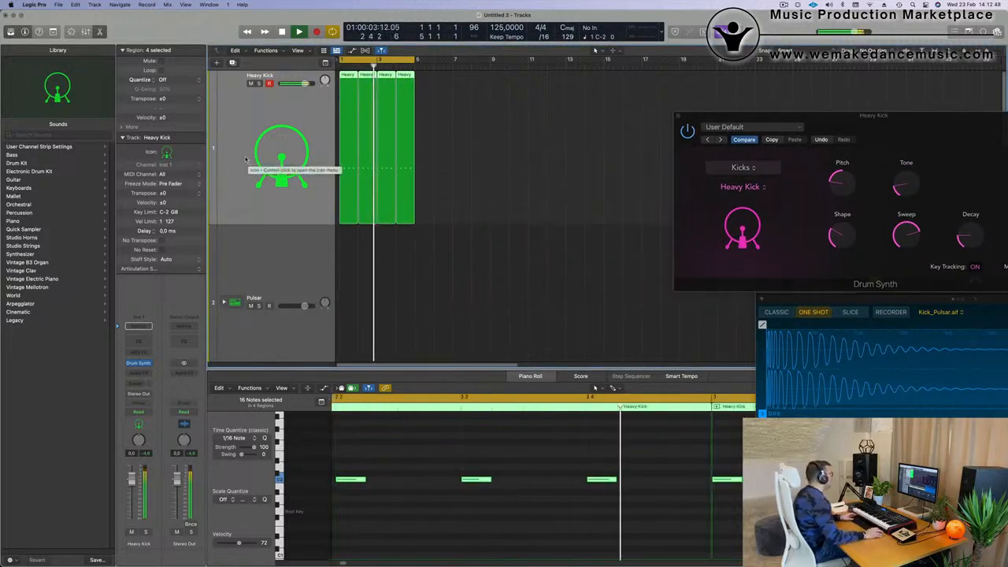
pyautogui.click(138, 372)
pyautogui.moveTo(143, 481)
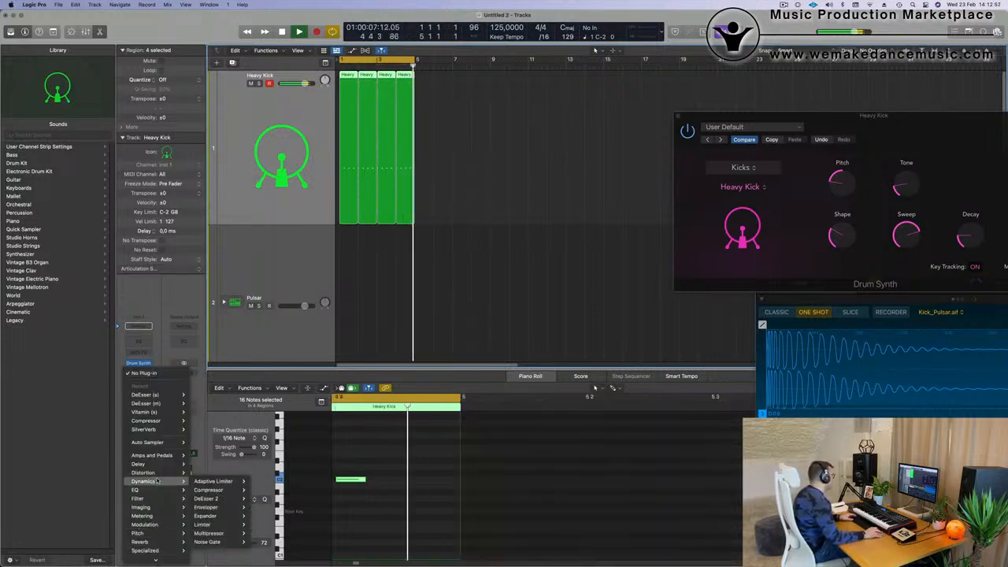
pyautogui.moveTo(210, 490)
pyautogui.click(257, 491)
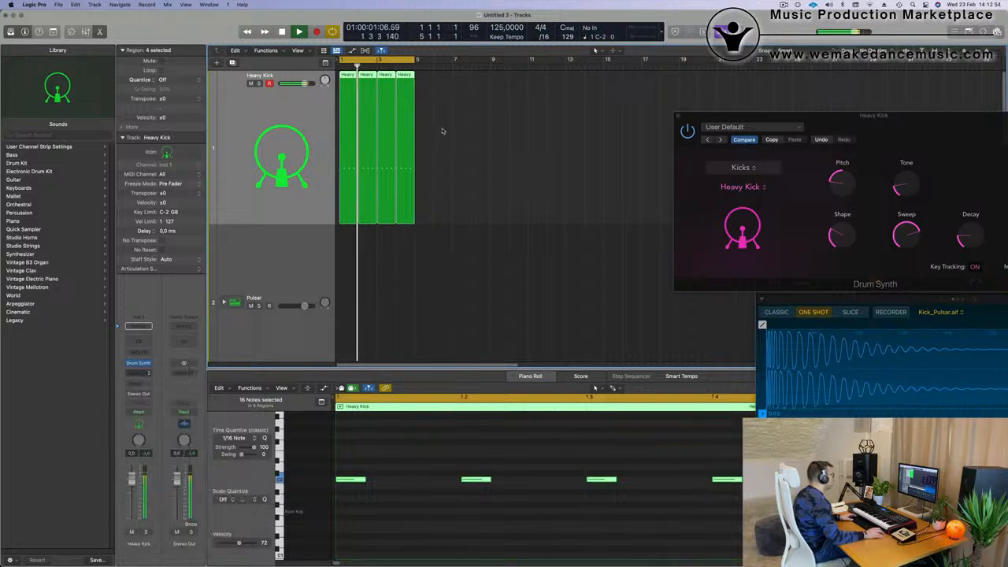
pyautogui.moveTo(465, 111); pyautogui.dragTo(424, 116)
pyautogui.click(476, 168)
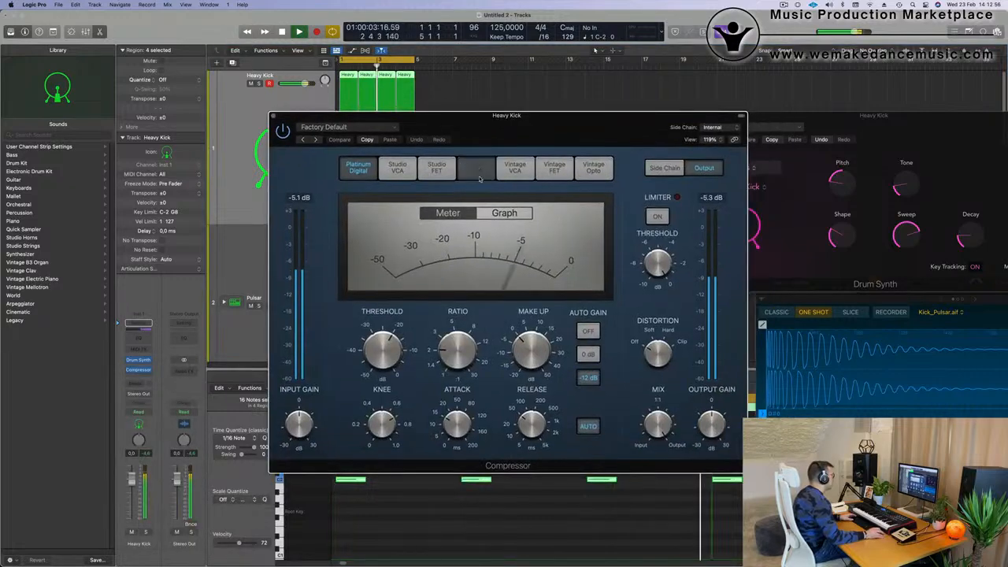
pyautogui.moveTo(573, 132); pyautogui.dragTo(555, 131)
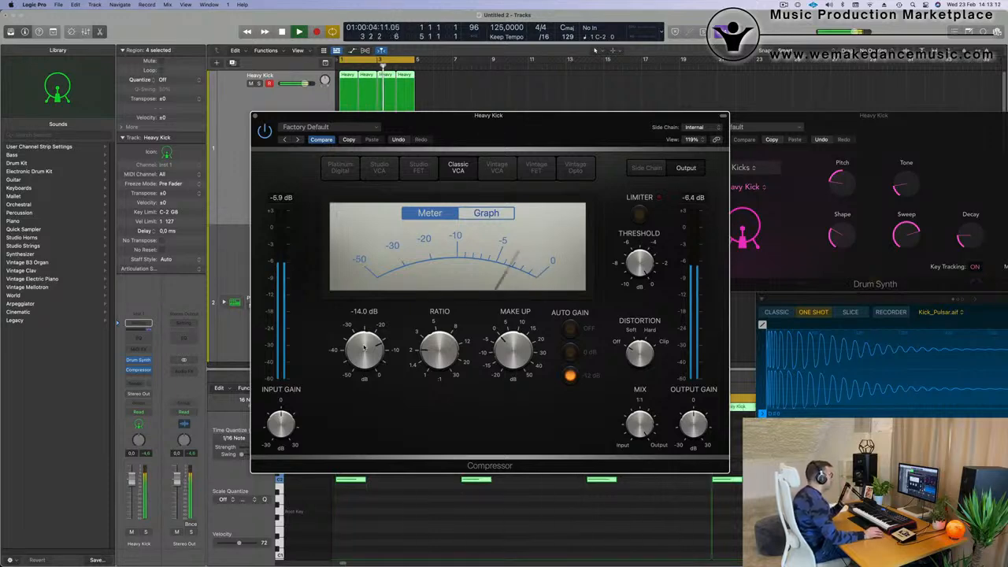
pyautogui.moveTo(322, 118); pyautogui.dragTo(434, 117)
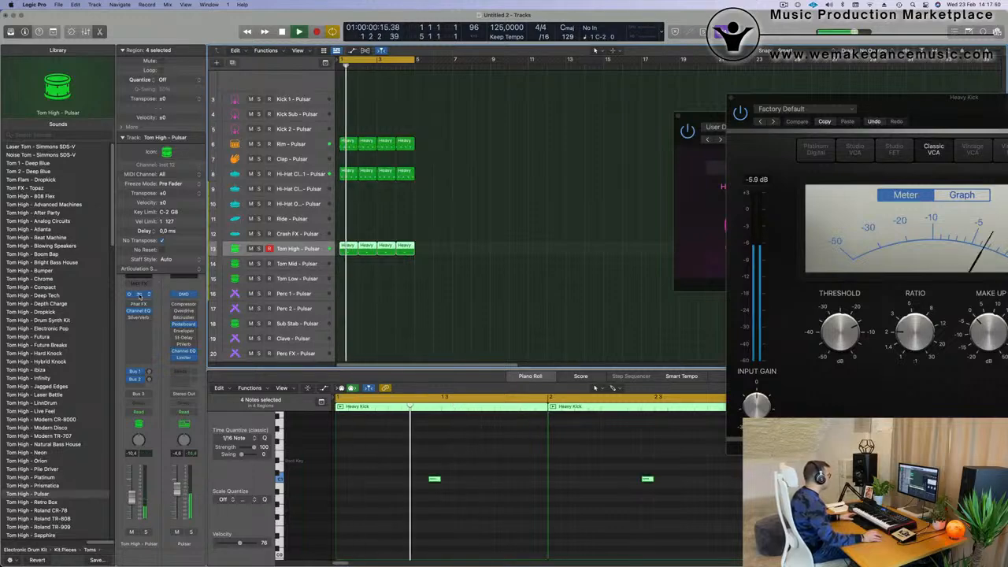
# Step: Open the Quick Sampler and Phat FX plug-ins of the Tom High - Pulsar track
pyautogui.click(139, 294)
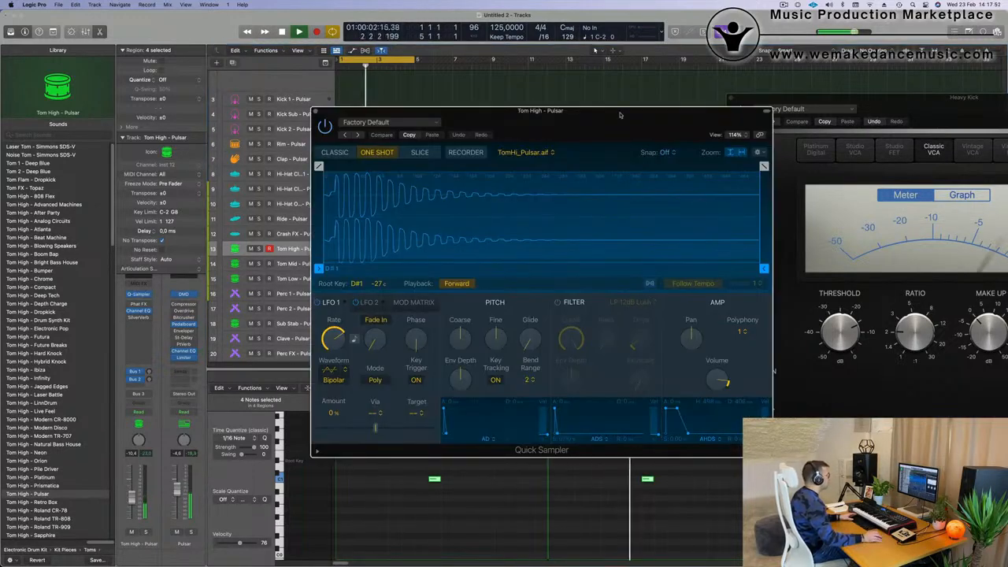
pyautogui.moveTo(606, 119)
pyautogui.mouseDown()
pyautogui.moveTo(549, 116)
pyautogui.moveTo(608, 115)
pyautogui.mouseUp()
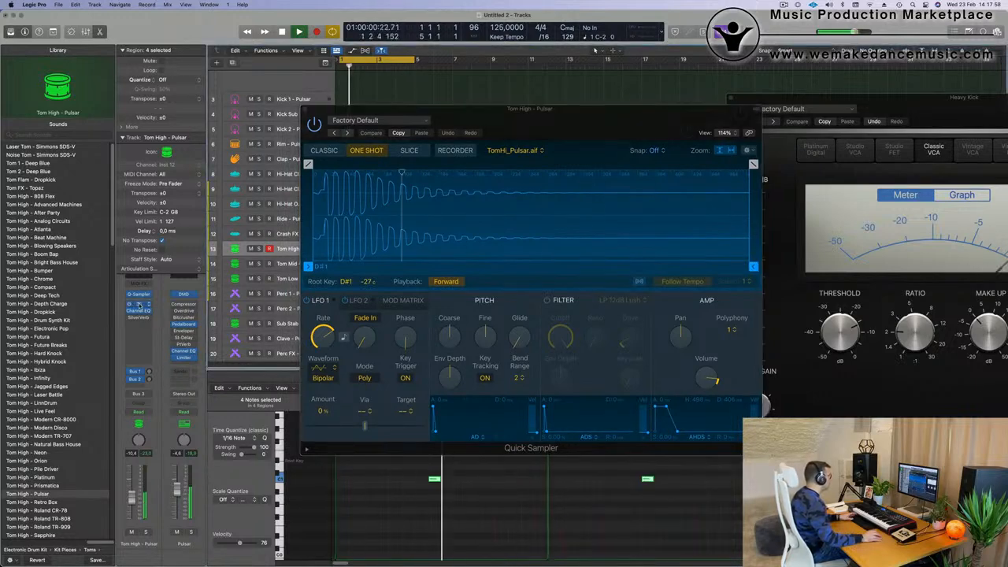
pyautogui.click(138, 305)
pyautogui.moveTo(506, 110); pyautogui.dragTo(512, 115)
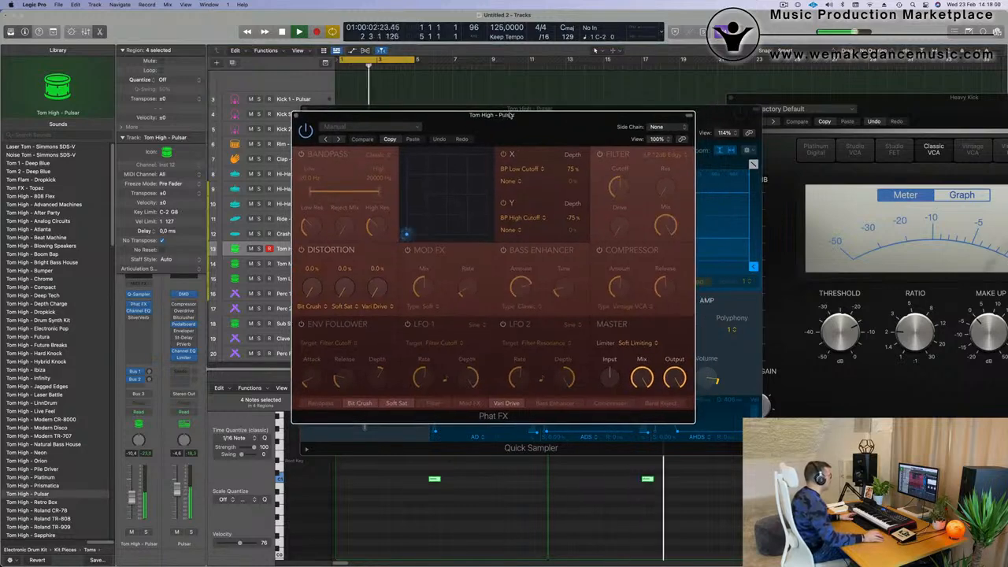
# Step: Try the Phat FX preset Bigger Bass and the one after it, and clear the plug-in windows away from the tracks
pyautogui.click(337, 139)
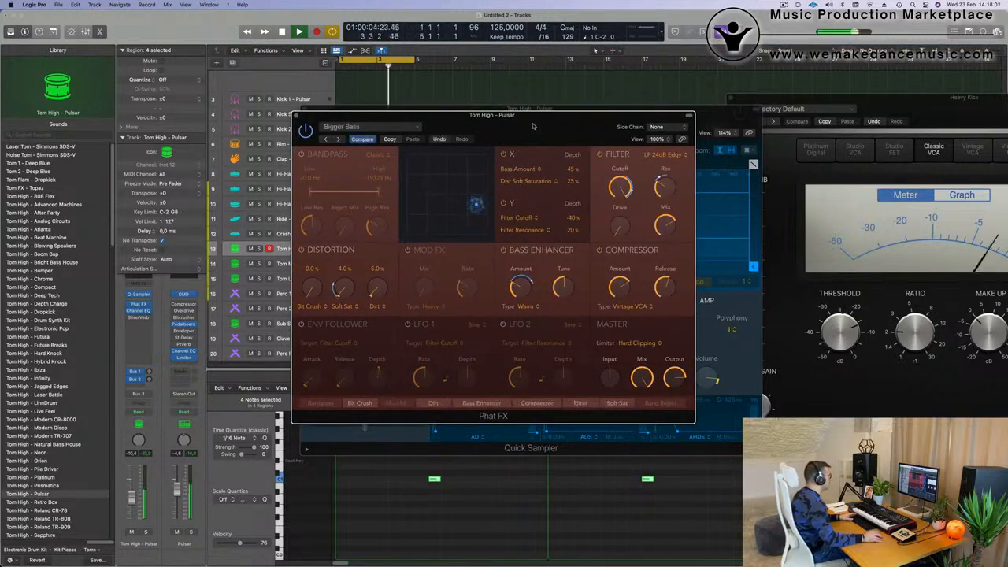
pyautogui.moveTo(502, 131); pyautogui.dragTo(557, 127)
pyautogui.click(392, 136)
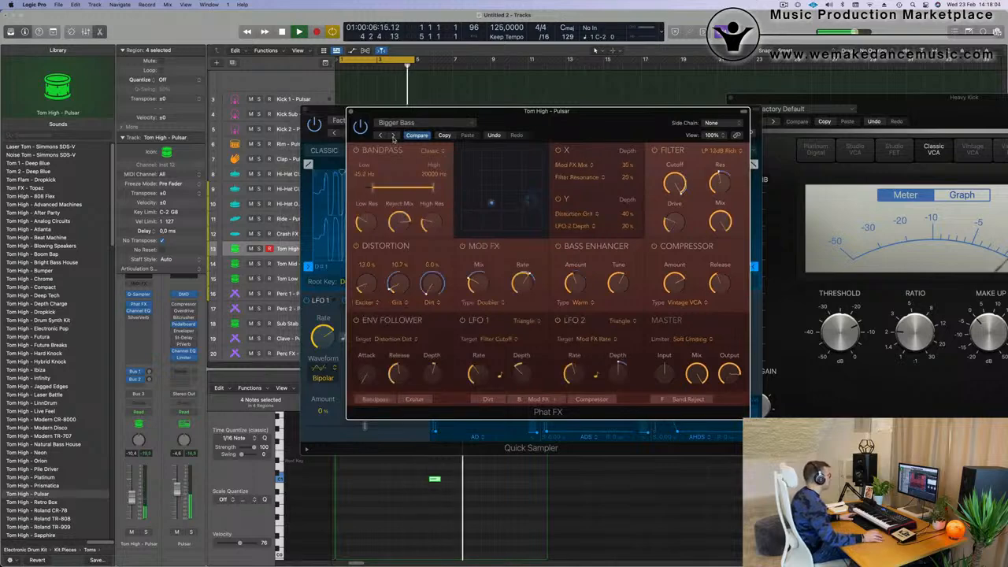
pyautogui.moveTo(600, 119); pyautogui.dragTo(652, 152)
pyautogui.click(386, 143)
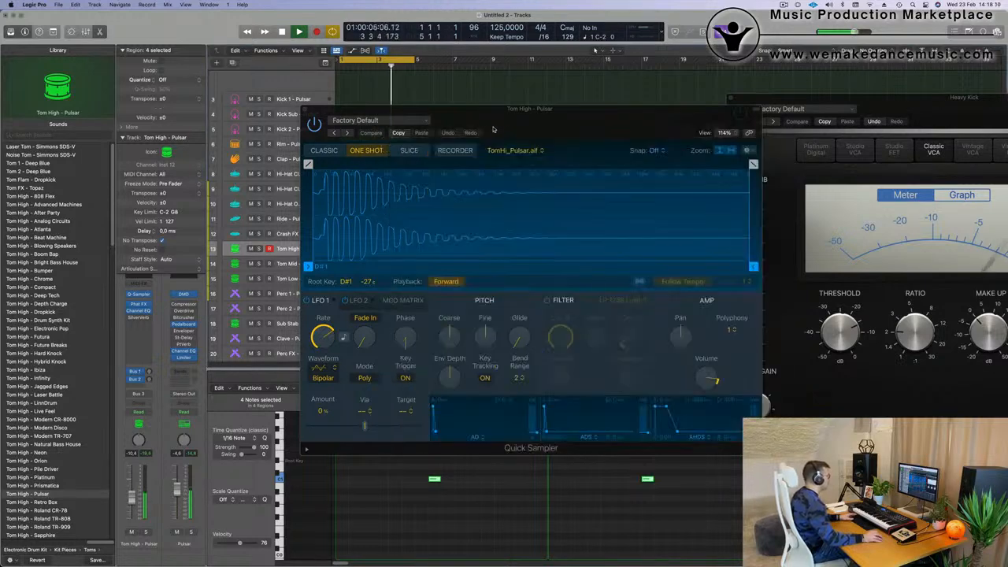
pyautogui.moveTo(512, 122); pyautogui.dragTo(723, 200)
pyautogui.moveTo(723, 200); pyautogui.dragTo(909, 239)
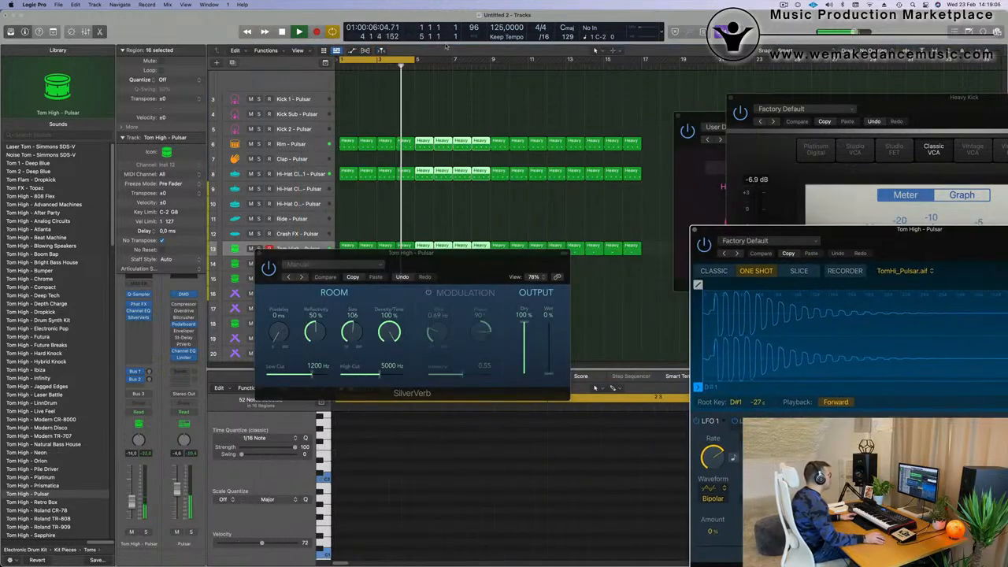
# Step: Extend the cycle range to bar 17 and restart playback from the beginning, with the SilverVerb window moved aside
pyautogui.click(411, 62)
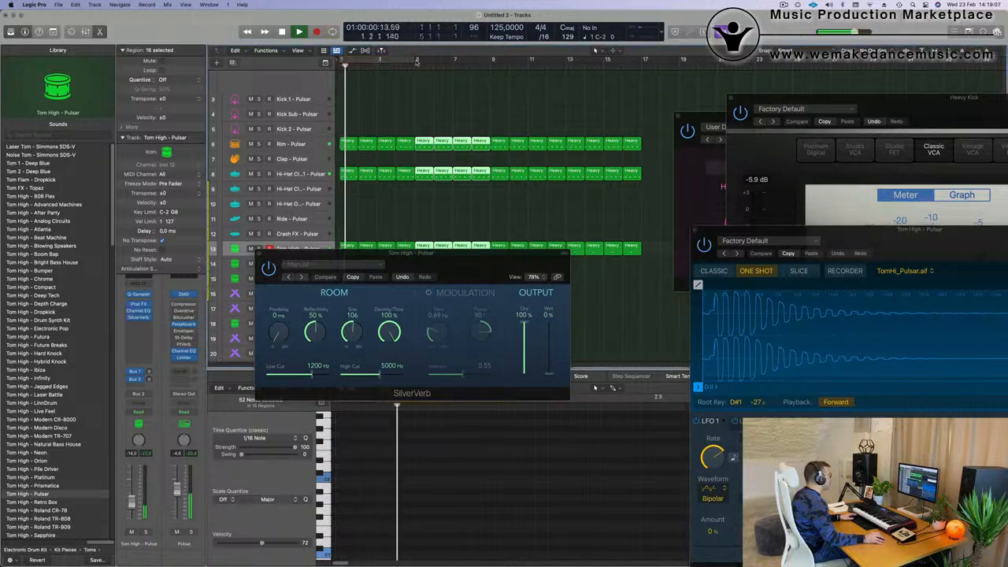
pyautogui.click(412, 63)
pyautogui.moveTo(414, 62); pyautogui.dragTo(646, 62)
pyautogui.moveTo(474, 268); pyautogui.dragTo(676, 248)
pyautogui.press('Return')
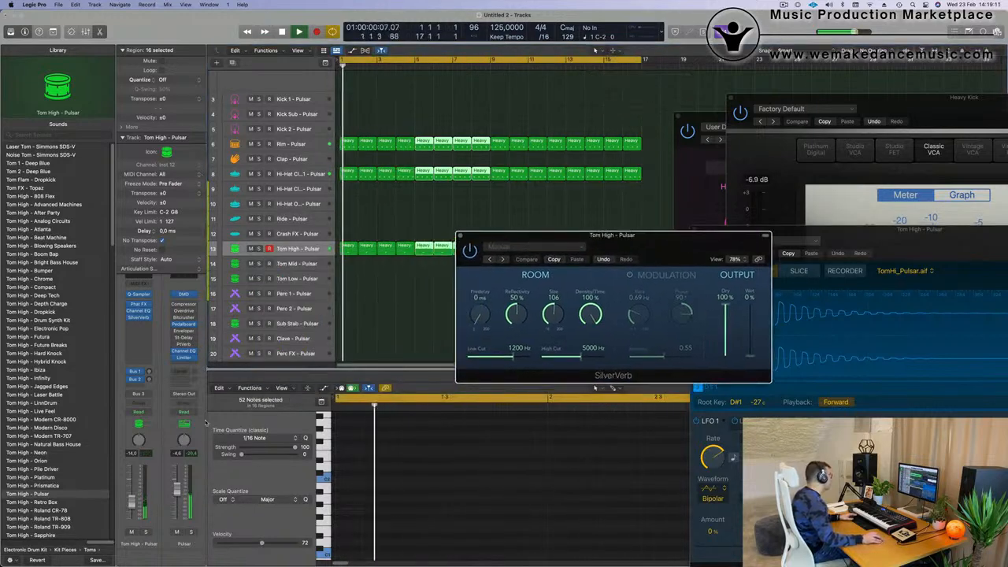
pyautogui.press('Return')
# Step: Set the Tom High track's automation mode to Touch and record a small move of SilverVerb's Wet level
pyautogui.click(147, 412)
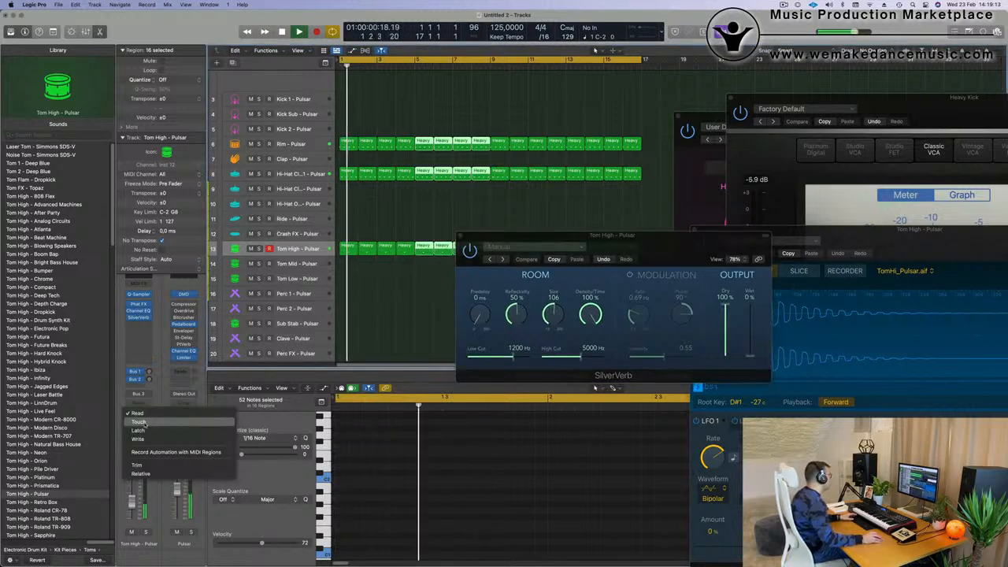
pyautogui.click(164, 344)
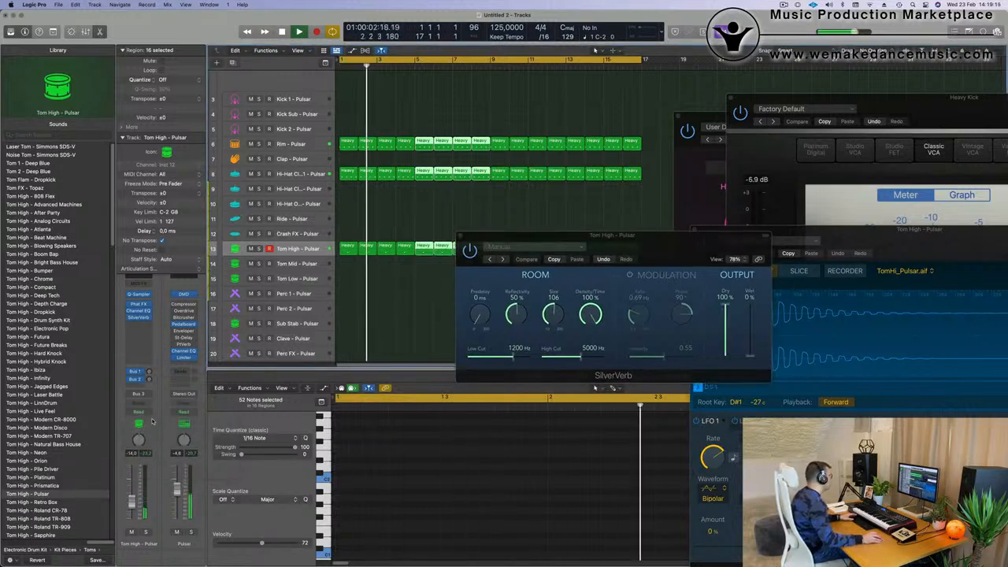
pyautogui.click(139, 412)
pyautogui.click(140, 422)
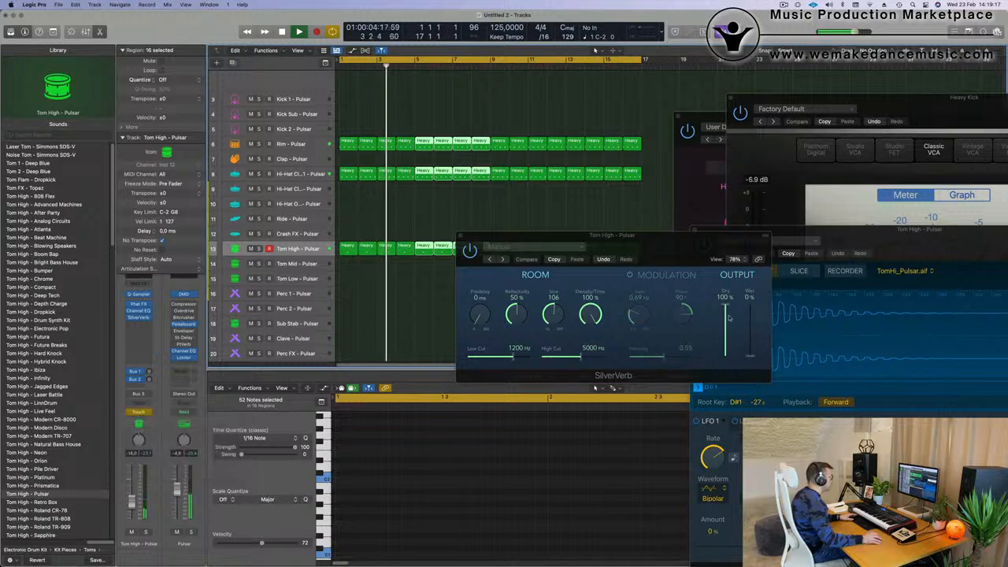
pyautogui.moveTo(751, 356); pyautogui.dragTo(751, 347)
pyautogui.press('space')
pyautogui.press('space')
pyautogui.click(461, 238)
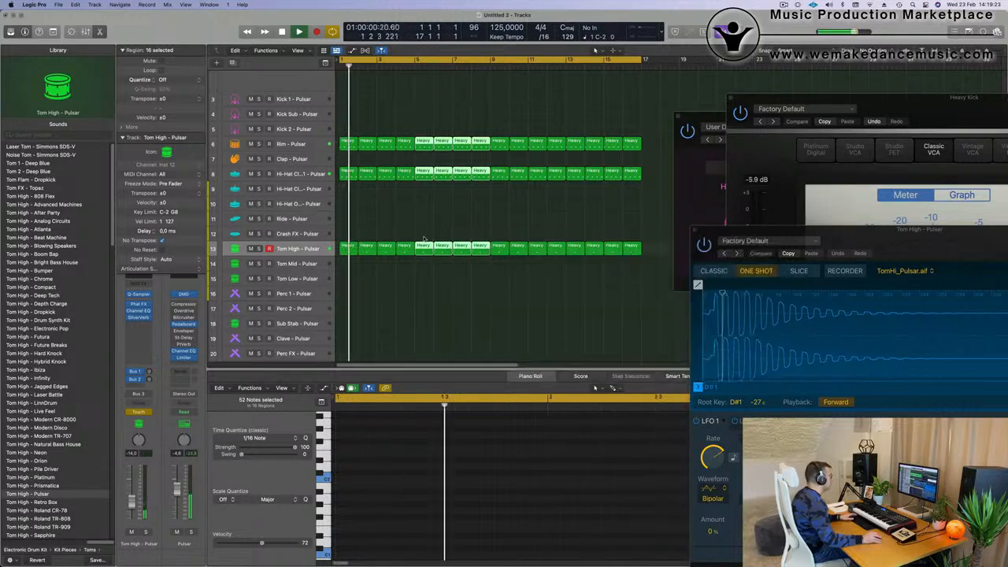
# Step: Show track automation and display the SilverVerb Wet parameter in the Tom High track's automation lane
pyautogui.click(306, 248)
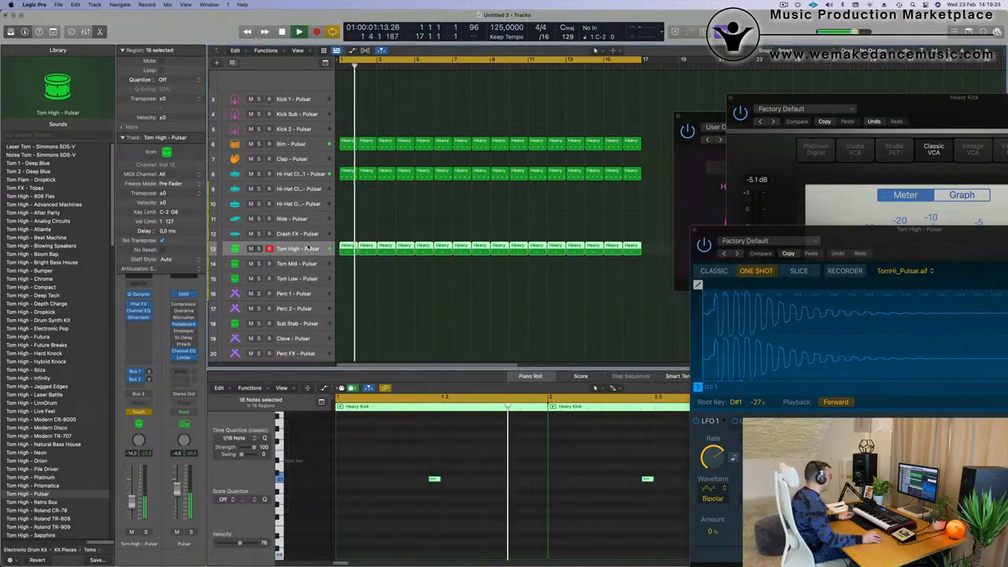
pyautogui.press('a')
pyautogui.click(294, 269)
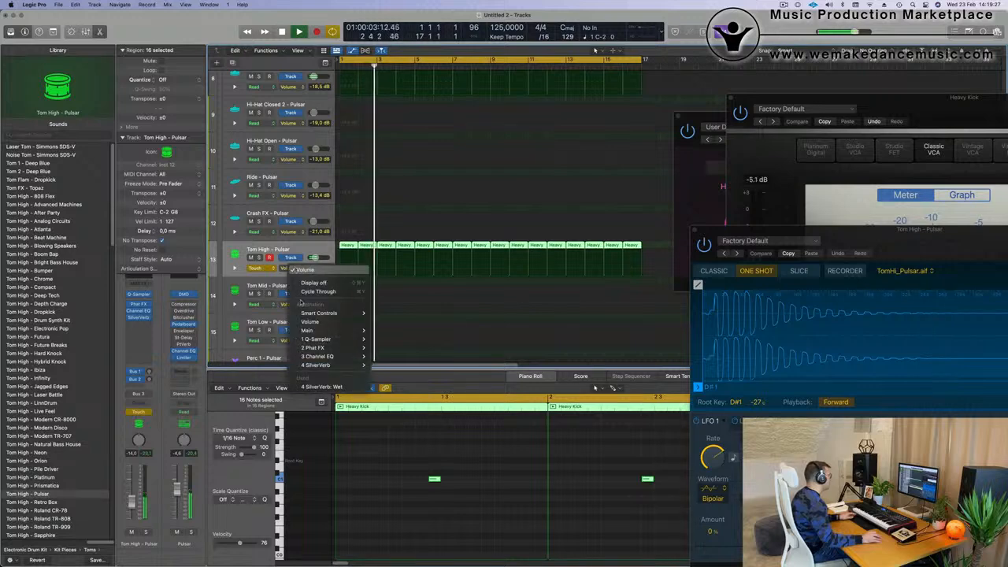
pyautogui.click(321, 387)
pyautogui.press('Return')
# Step: Shape the Tom High Wet automation from 0% at bar 1 to 32% at bar 5, 0% at bar 9 and 21% at bar 13
pyautogui.moveTo(369, 276); pyautogui.dragTo(325, 275)
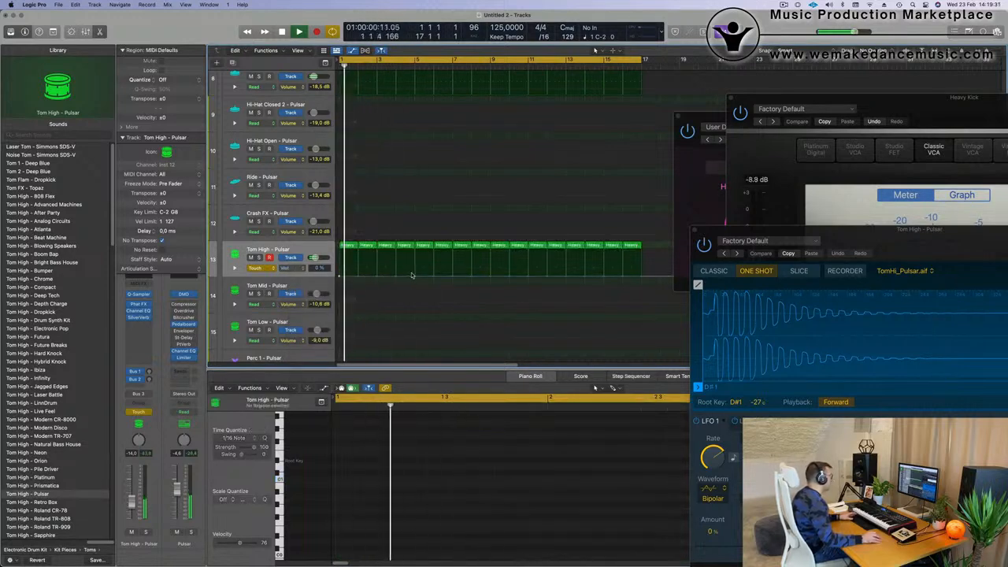
pyautogui.moveTo(412, 277); pyautogui.dragTo(415, 270)
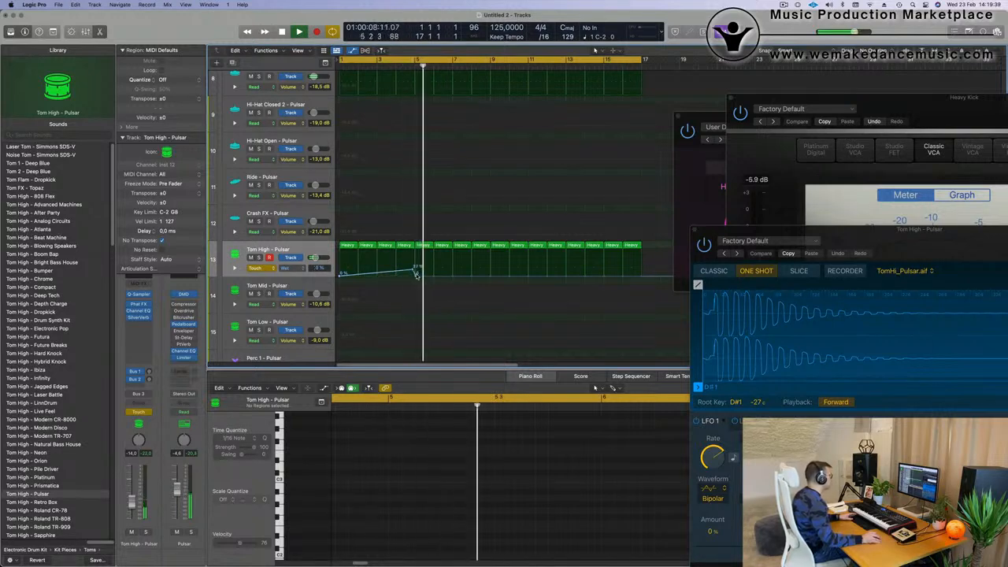
pyautogui.click(415, 274)
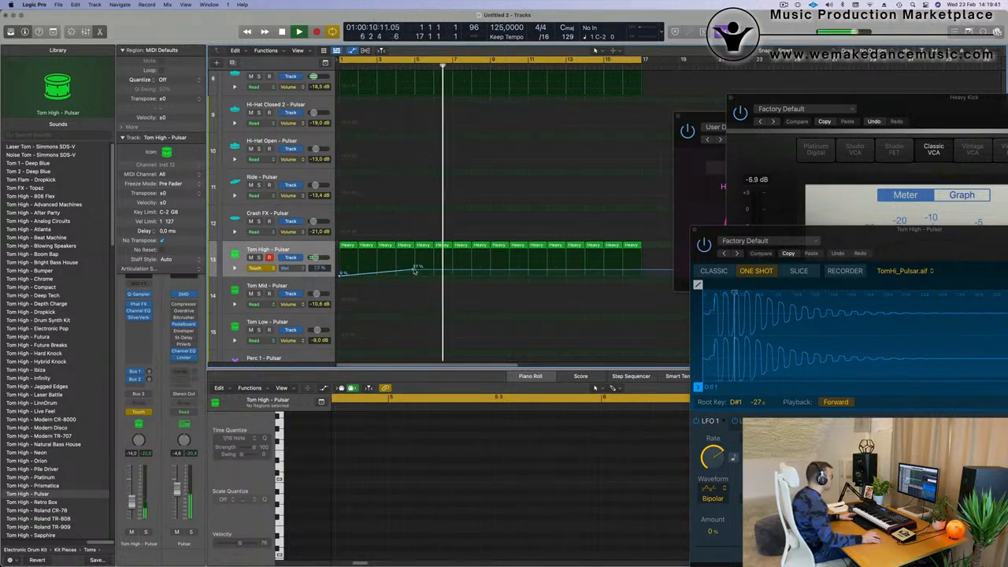
pyautogui.click(491, 274)
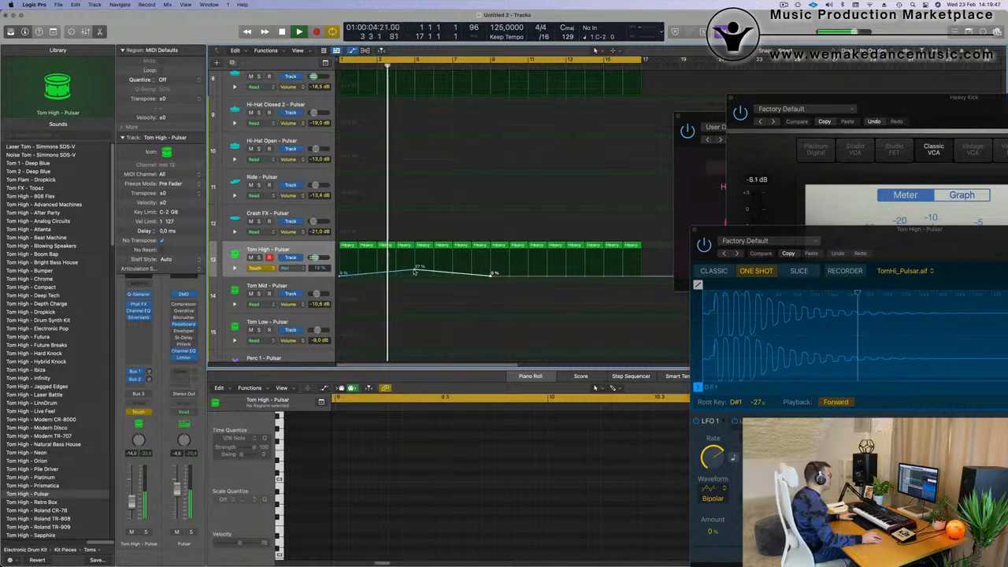
pyautogui.moveTo(415, 271); pyautogui.dragTo(415, 268)
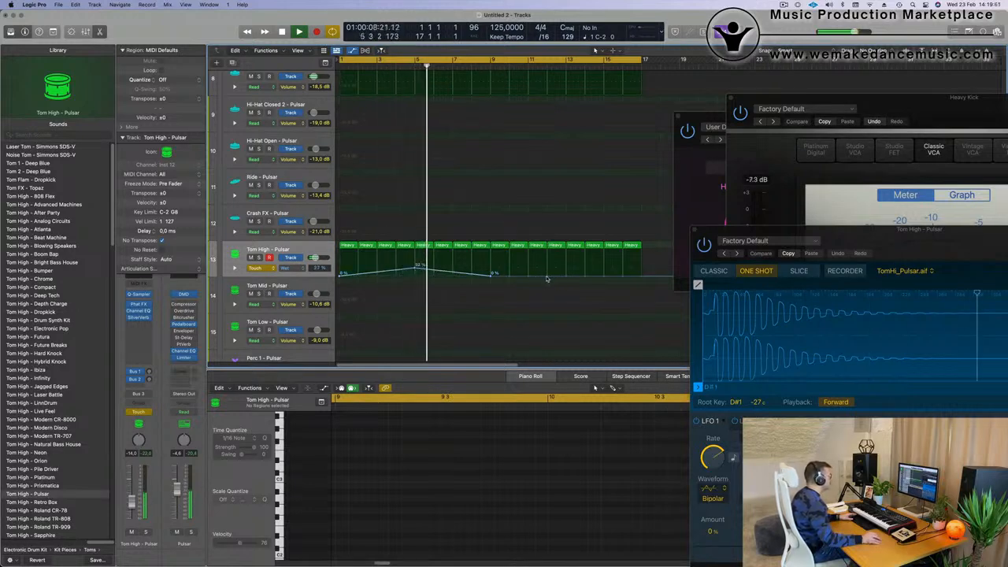
pyautogui.moveTo(566, 277); pyautogui.dragTo(567, 269)
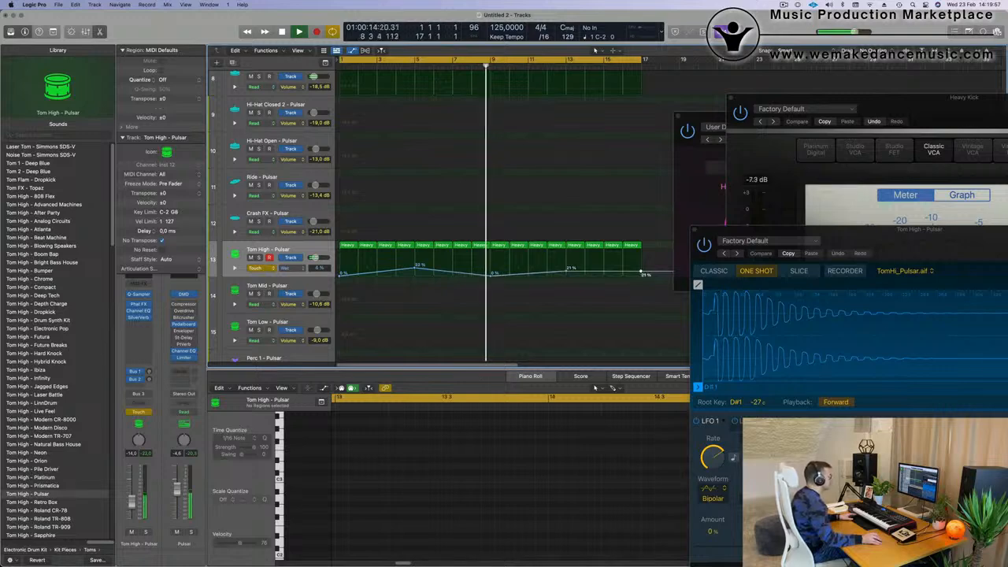
# Step: Lower the Tom High Wet automation to 0% at bar 17 and adjust its point at bar 9
pyautogui.click(642, 274)
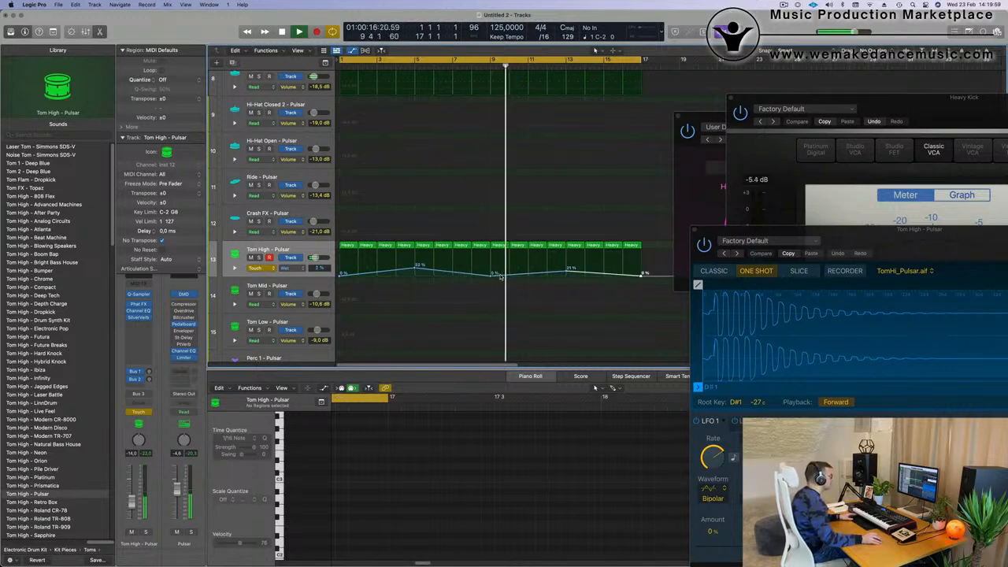
pyautogui.moveTo(491, 276); pyautogui.dragTo(490, 271)
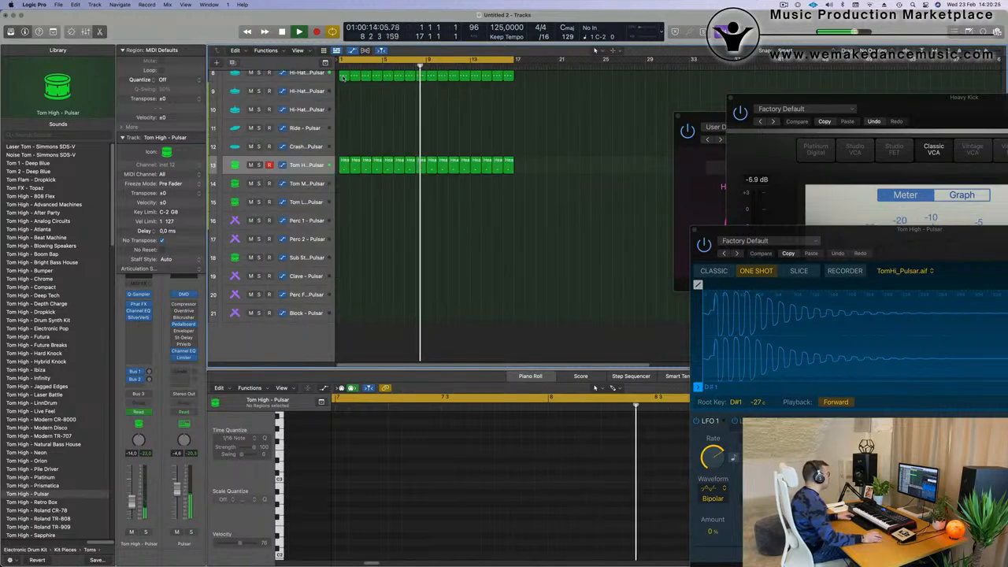
# Step: Copy the first hi-hat region to bar 1 of the Perc 1 track and adjust its four notes in the piano roll
pyautogui.click(343, 77)
pyautogui.moveTo(342, 103); pyautogui.dragTo(338, 224)
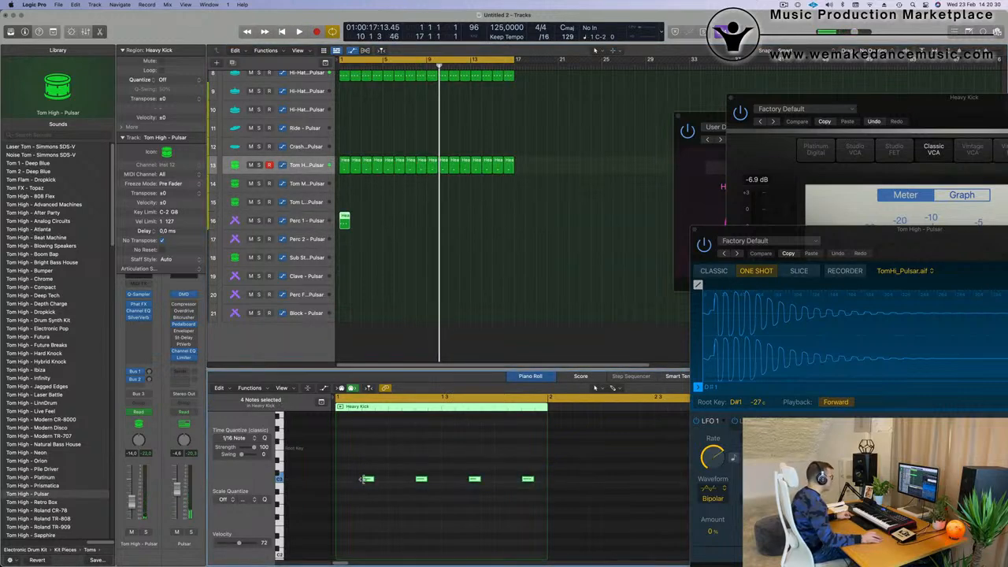
pyautogui.moveTo(360, 481); pyautogui.dragTo(382, 487)
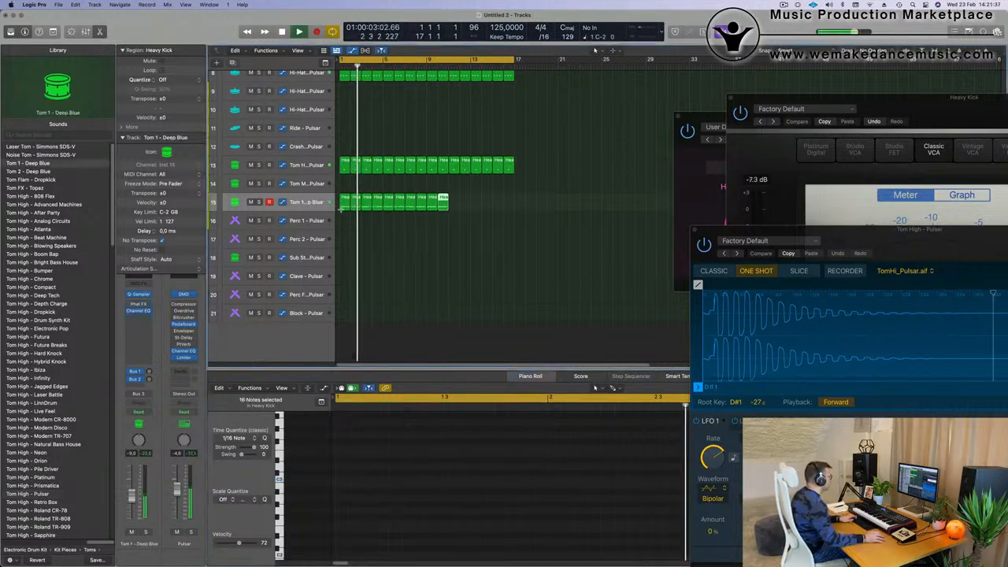
# Step: Repeat the sixteenth-note region on the Tom 1 - Deep Blue track up to bar 17 and select all of the track's regions
pyautogui.press('super+r')
pyautogui.press('super+r')
pyautogui.press('super+r')
pyautogui.press('super+r')
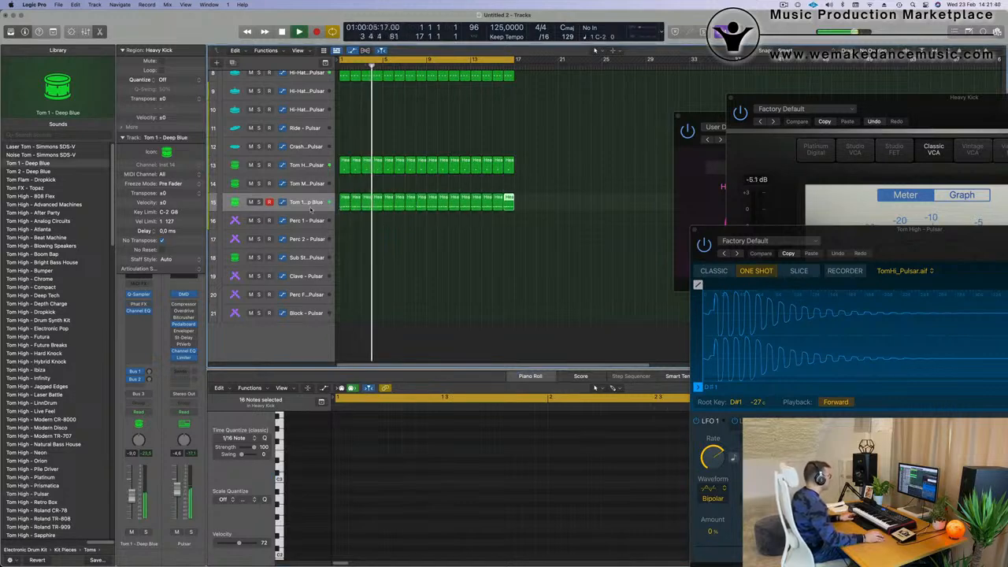
pyautogui.click(311, 208)
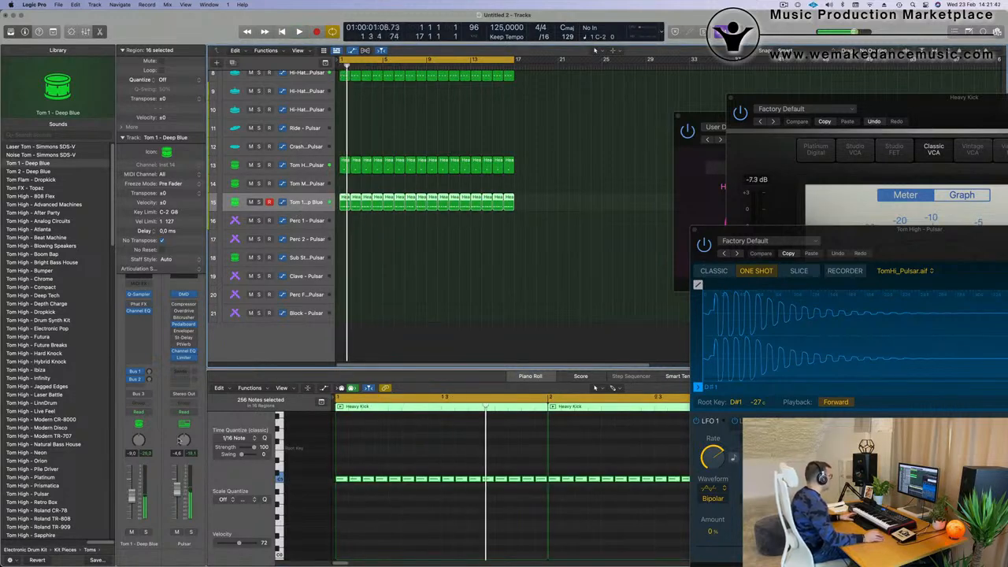
# Step: Open the Tom 1 - Deep Blue Quick Sampler, trim the sample end to 0.053 s and add a 0.01 s fade-out
pyautogui.click(139, 293)
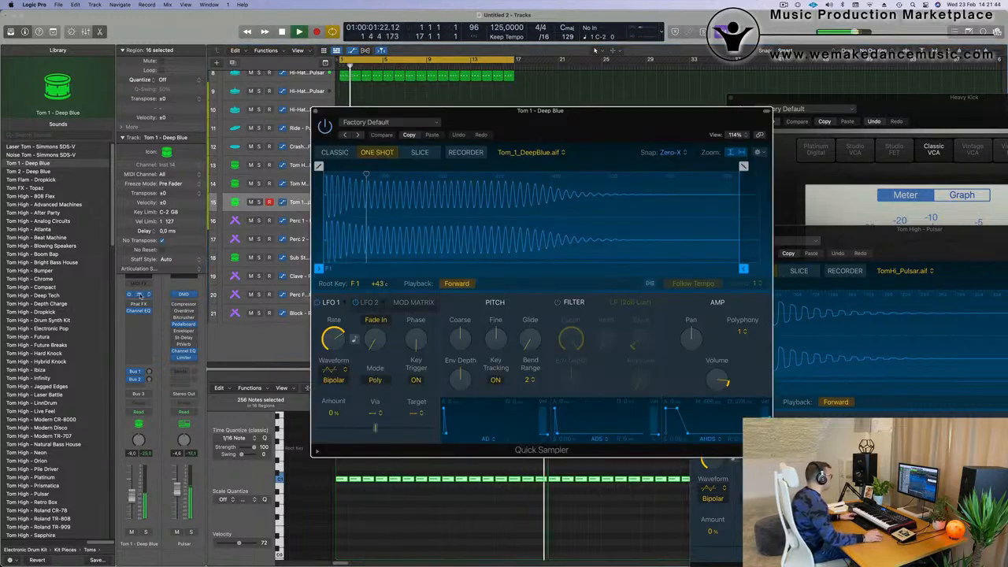
pyautogui.moveTo(604, 123); pyautogui.dragTo(553, 126)
pyautogui.moveTo(691, 271); pyautogui.dragTo(331, 271)
pyautogui.moveTo(309, 271); pyautogui.dragTo(305, 271)
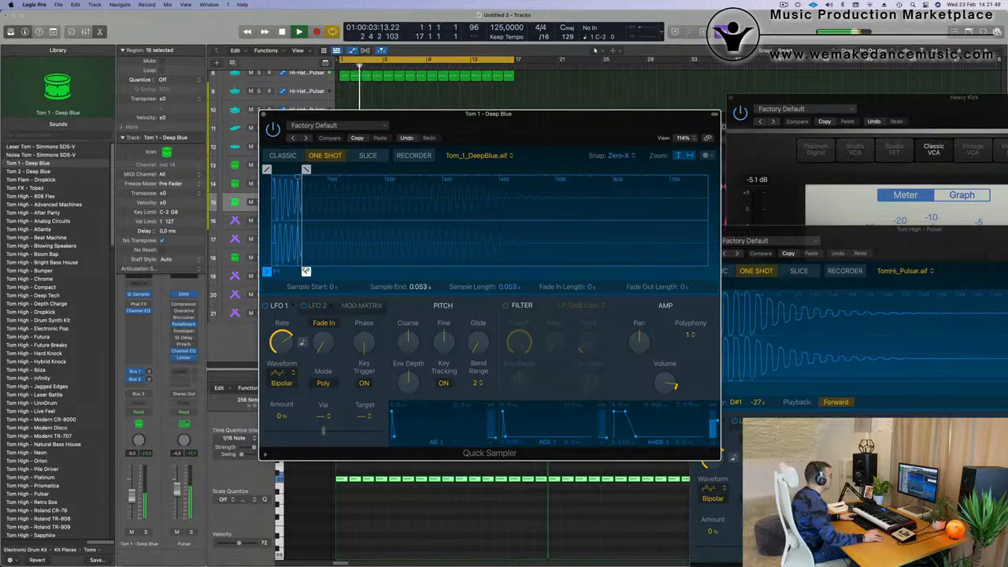
pyautogui.moveTo(691, 170); pyautogui.dragTo(605, 169)
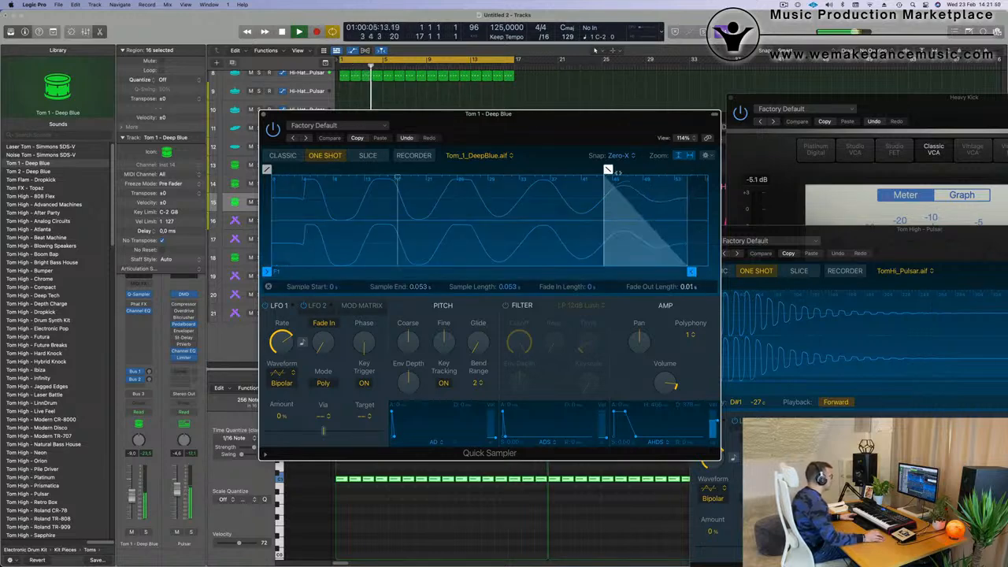
# Step: Try different Coarse pitch settings on the tom sample during playback, return Coarse to 0 and stop playback
pyautogui.moveTo(556, 124); pyautogui.dragTo(620, 89)
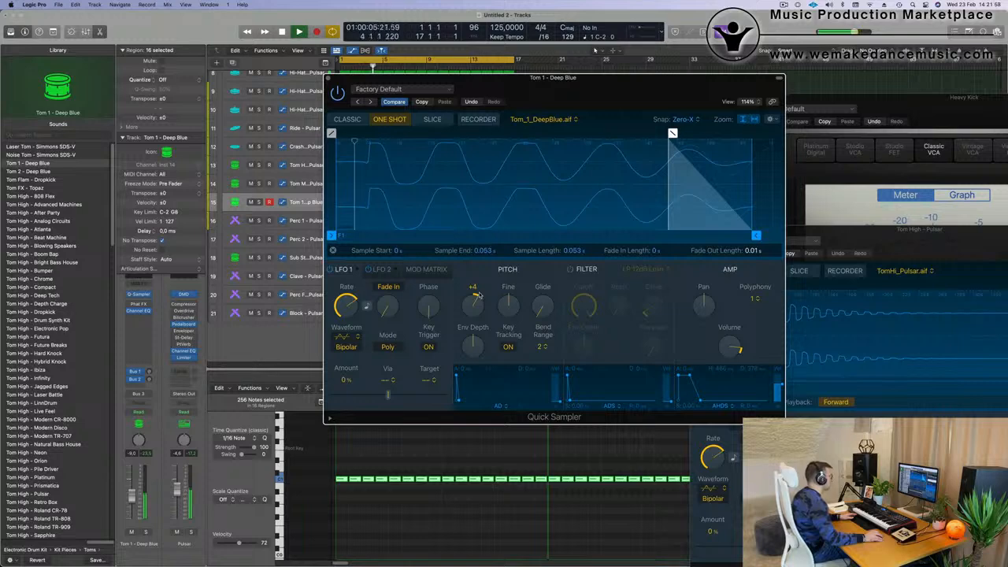
pyautogui.moveTo(479, 293); pyautogui.dragTo(480, 283)
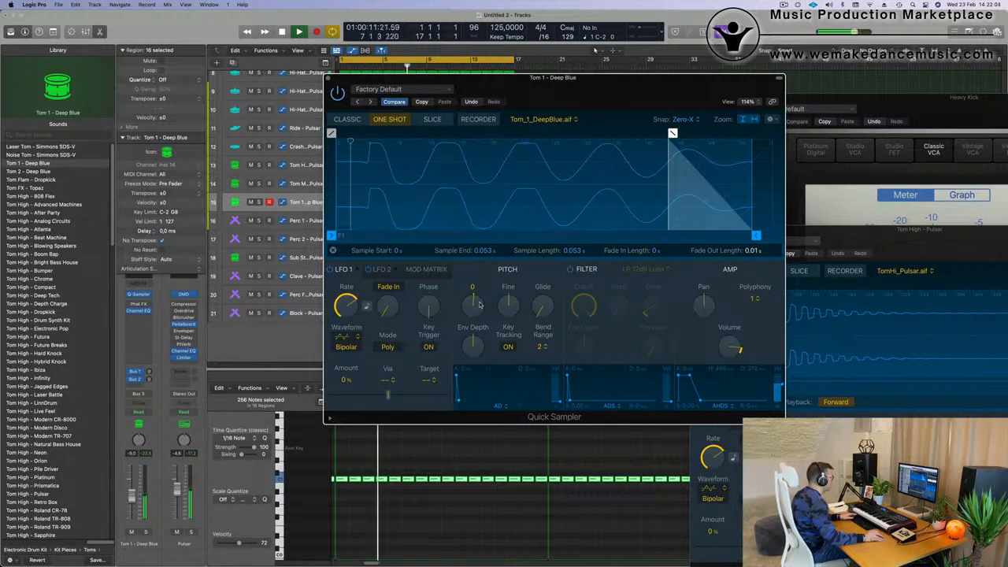
pyautogui.press('1')
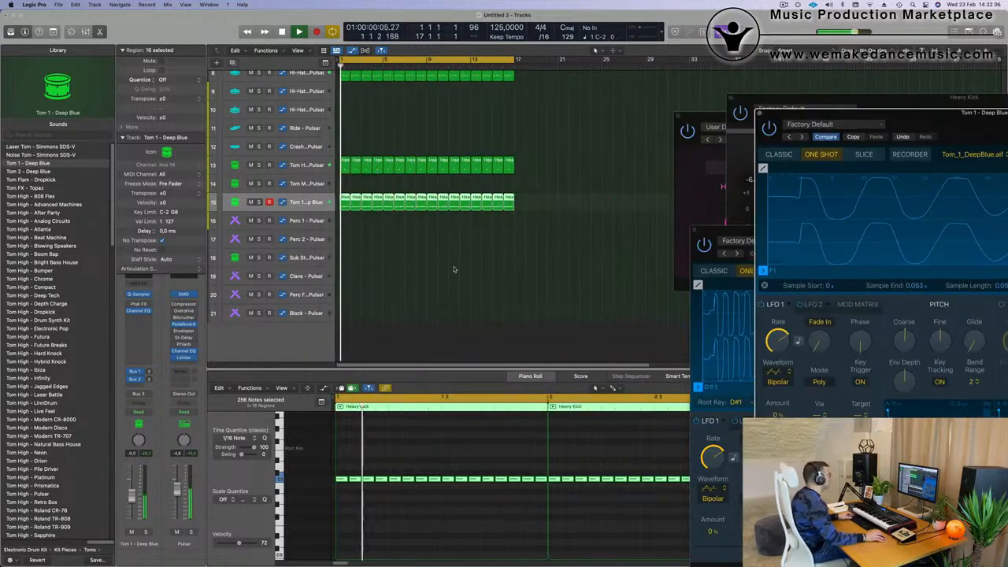
pyautogui.press('super+Left')
pyautogui.press('space')
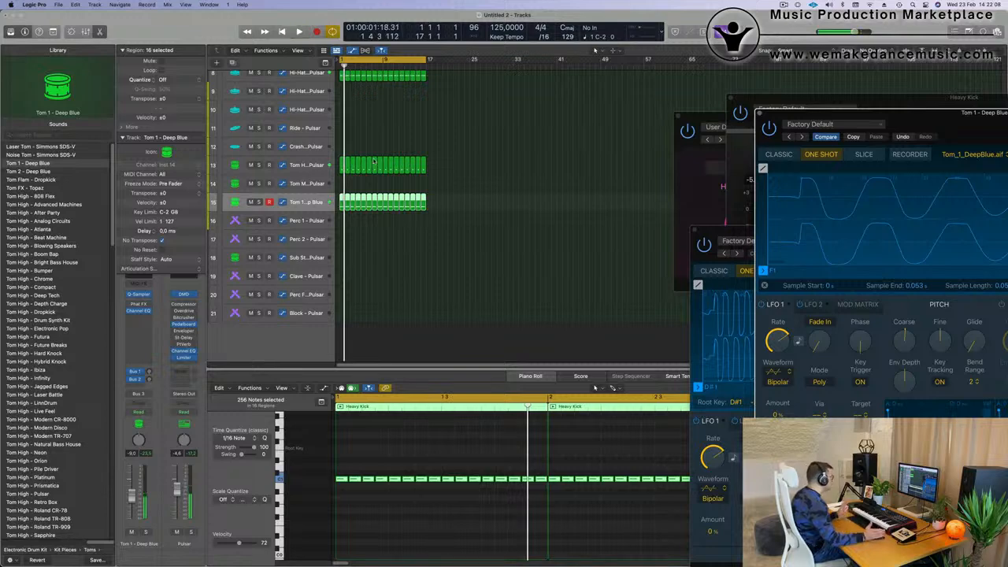
# Step: Enlarge the Tom 1 - Deep Blue track's height and bring its Quick Sampler window back into full view
pyautogui.scroll(2, 303, 229)
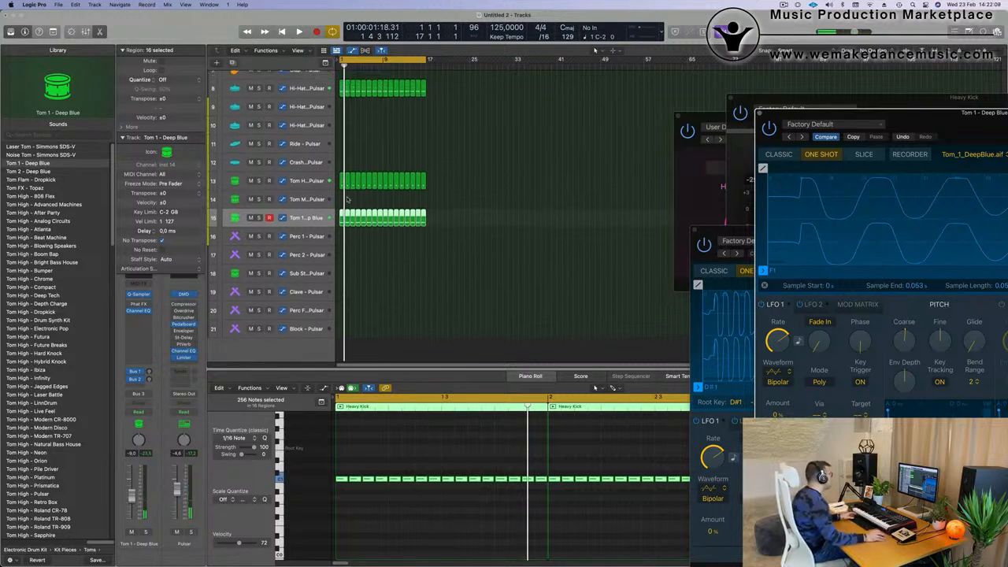
pyautogui.click(306, 227)
pyautogui.moveTo(304, 230); pyautogui.dragTo(303, 280)
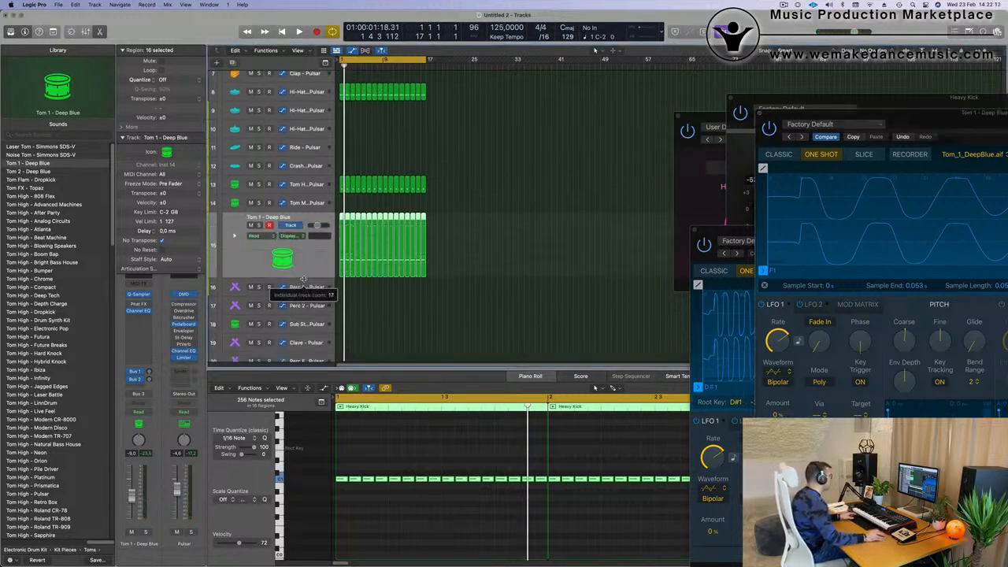
pyautogui.moveTo(907, 127); pyautogui.dragTo(600, 103)
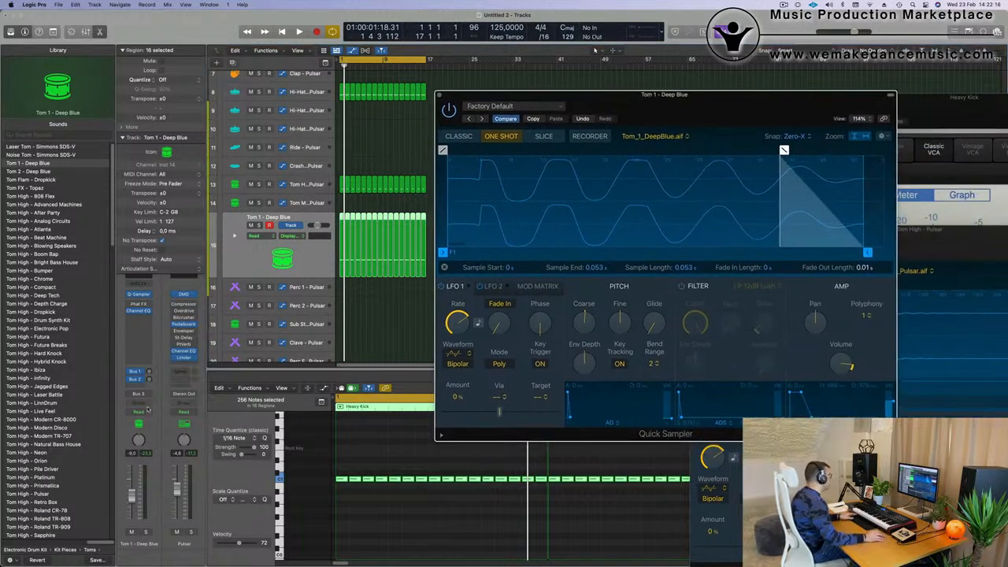
# Step: Set the Tom 1 - Deep Blue track's automation mode to Touch, record a small Coarse pitch move and close Quick Sampler
pyautogui.click(147, 411)
pyautogui.click(138, 421)
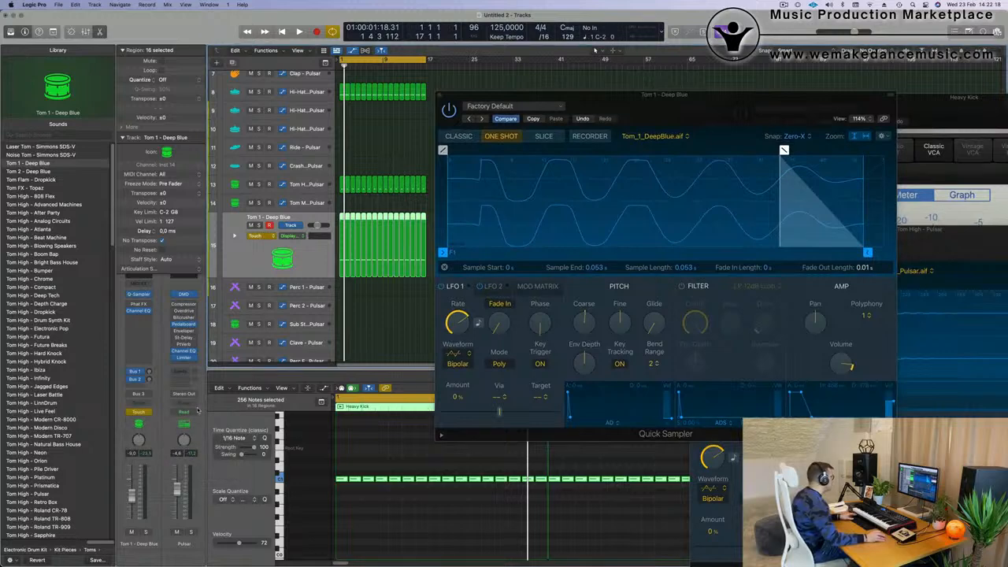
pyautogui.moveTo(584, 324); pyautogui.dragTo(584, 321)
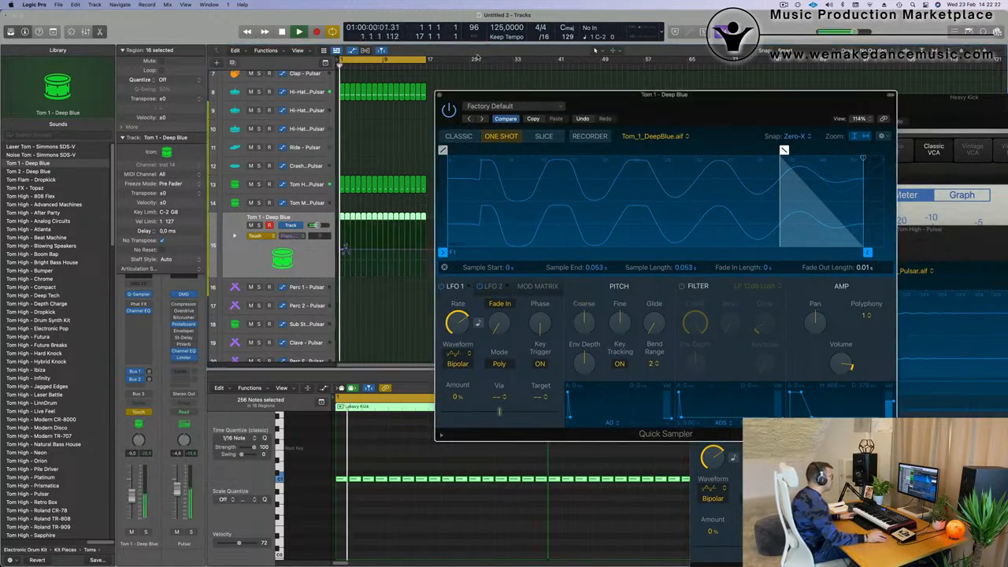
pyautogui.click(440, 95)
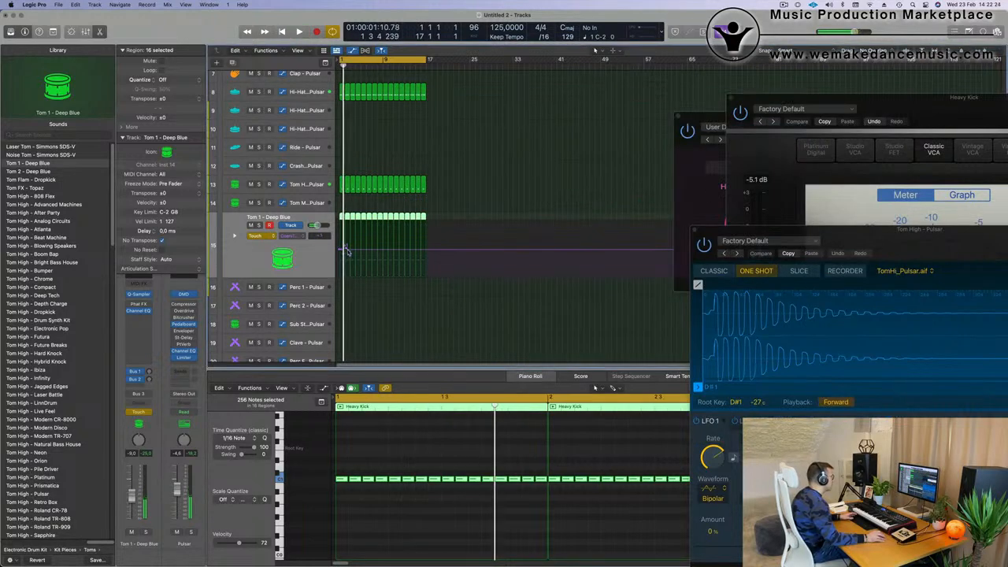
# Step: Draw a Coarse Tune automation ramp on the Tom 1 - Deep Blue track rising from bar 1 to +24 at about bar 9
pyautogui.click(347, 250)
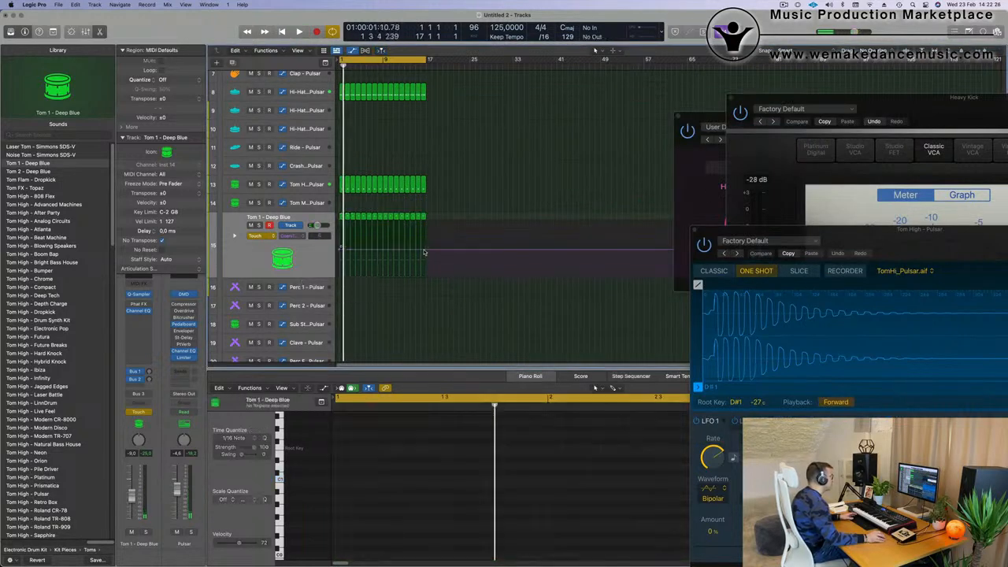
pyautogui.moveTo(426, 252); pyautogui.dragTo(426, 225)
pyautogui.press('super+Right')
pyautogui.press('super+Right')
pyautogui.press('super+Right')
pyautogui.press('super+Right')
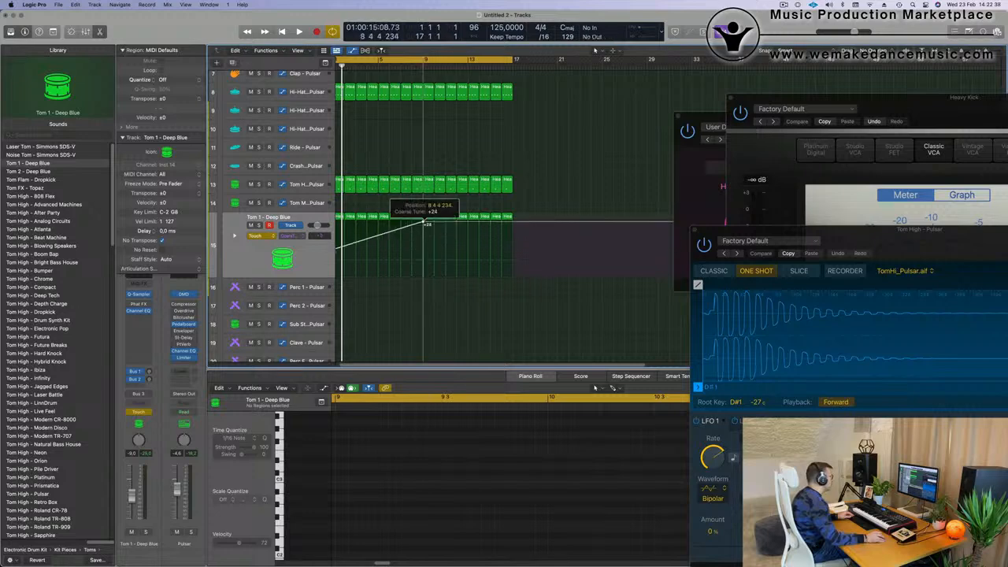
# Step: Start playback and set the Tom 1 - Deep Blue track's automation mode to Read
pyautogui.press('super+Left')
pyautogui.press('space')
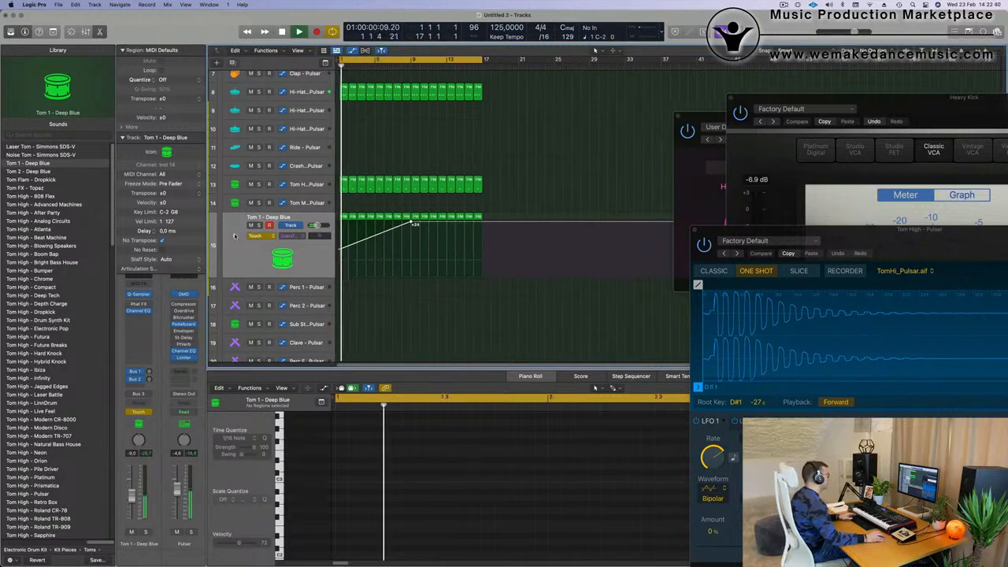
pyautogui.click(260, 237)
pyautogui.click(259, 226)
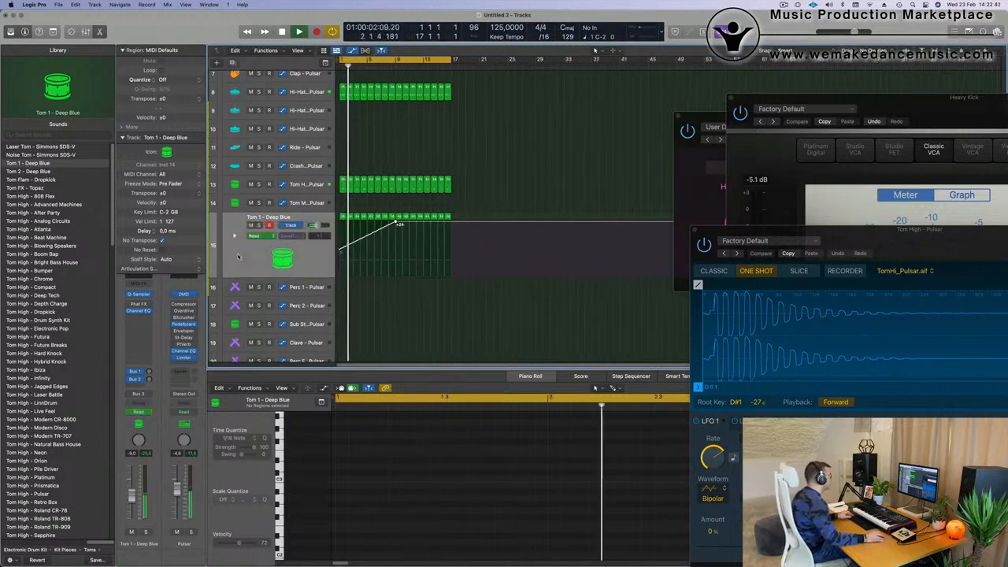
# Step: Examine the Tom 1 - Deep Blue Coarse Tune ramp at different zoom levels during playback
pyautogui.press('super+Left')
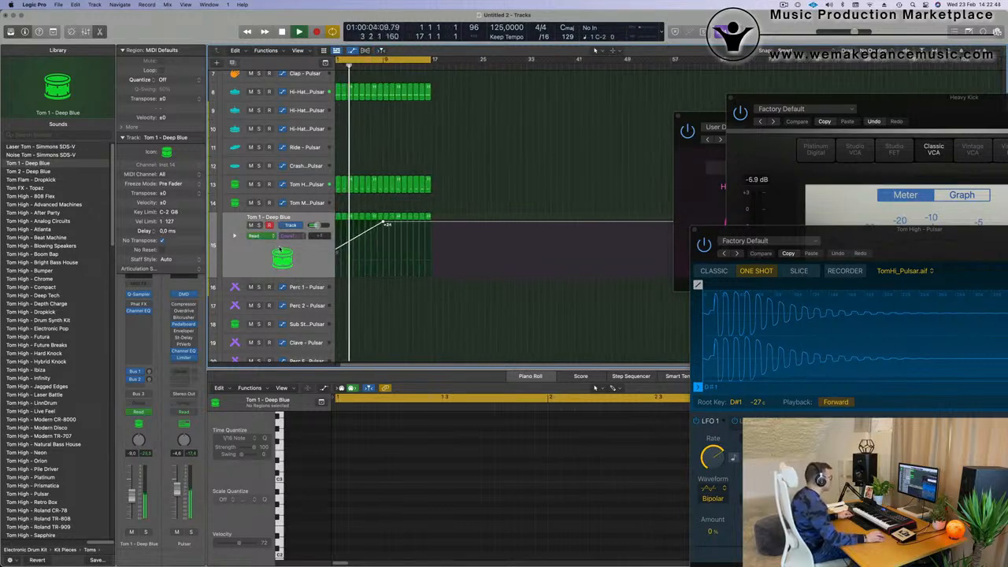
pyautogui.press('super+Right')
pyautogui.press('super+Right')
pyautogui.press('super+Right')
pyautogui.press('super+Right')
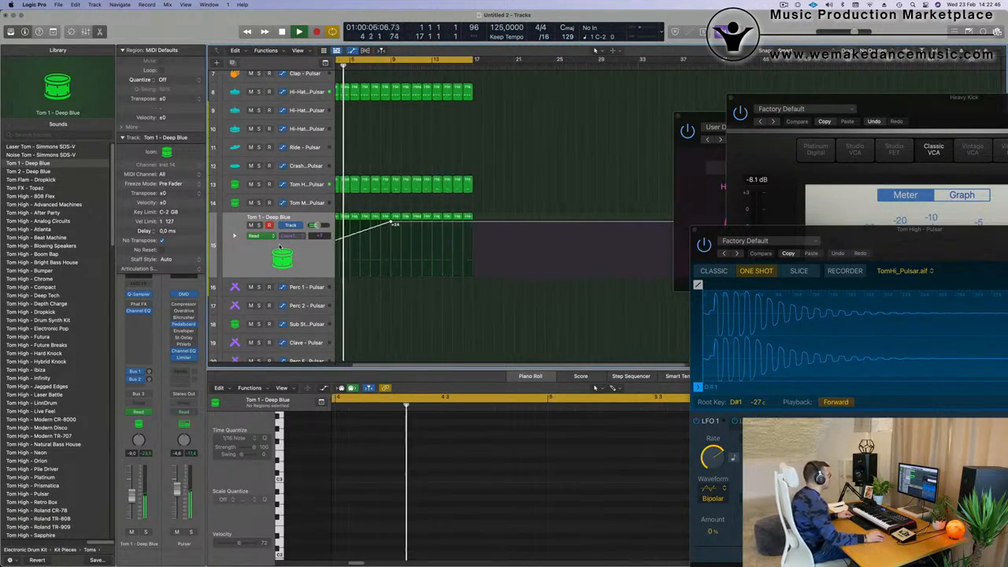
pyautogui.press('super+Left')
pyautogui.press('super+Left')
pyautogui.press('super+Left')
pyautogui.press('super+Right')
pyautogui.press('super+Right')
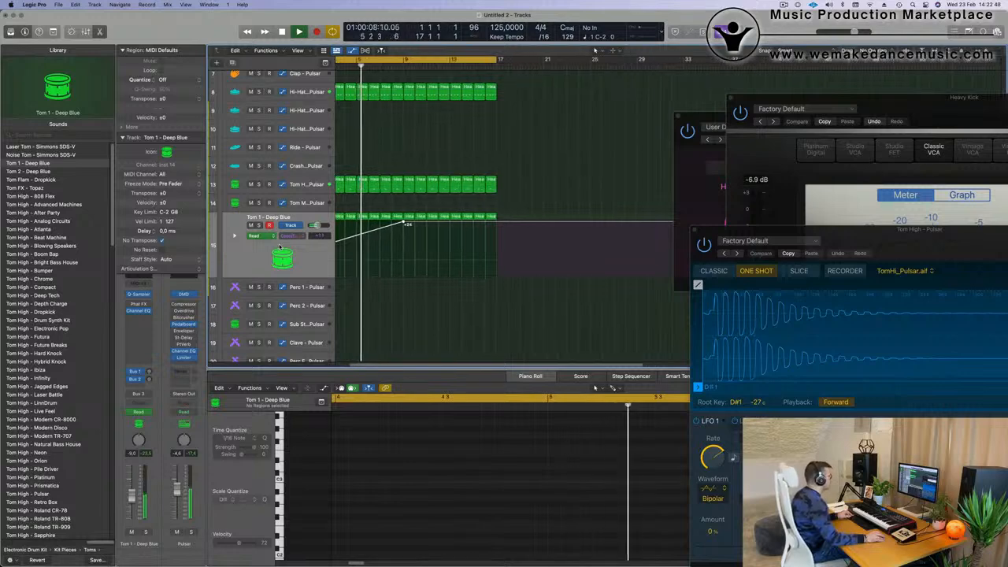
pyautogui.press('super+Right')
pyautogui.press('super+Right')
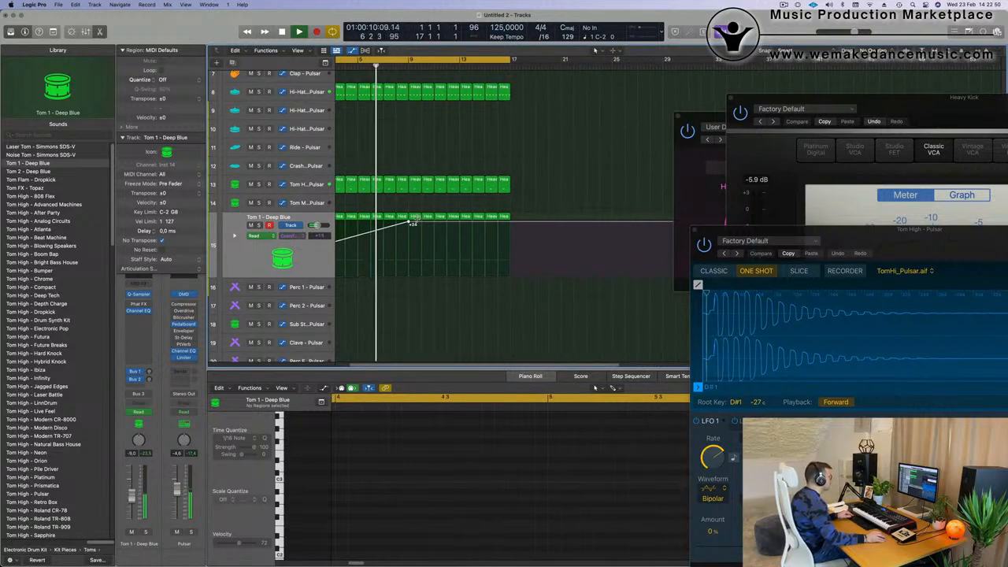
# Step: Add a Coarse Tune automation point at bar 17, pulling it down to -24 and then raising it to about the bar 1 level
pyautogui.moveTo(408, 223); pyautogui.dragTo(408, 223)
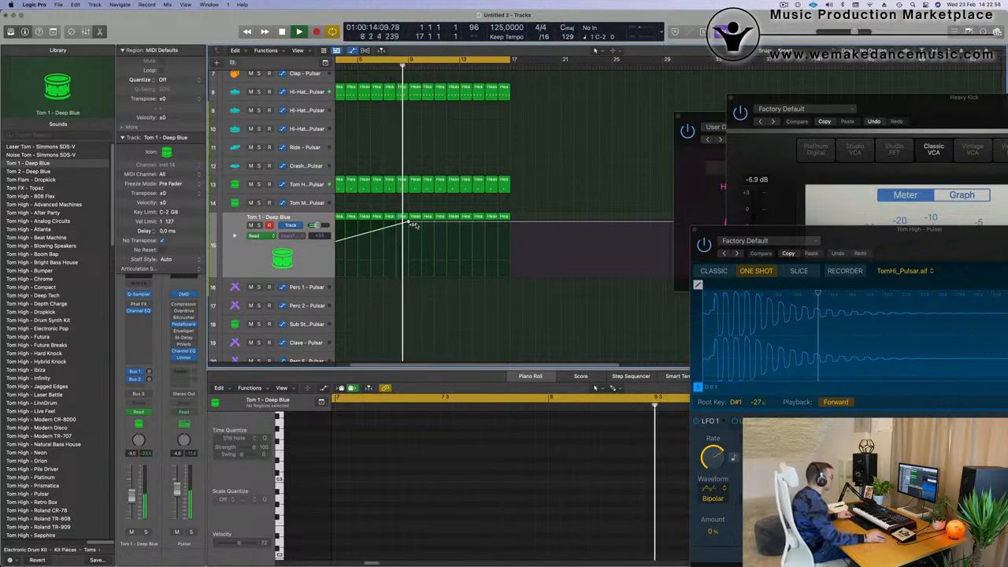
pyautogui.moveTo(512, 224); pyautogui.dragTo(513, 274)
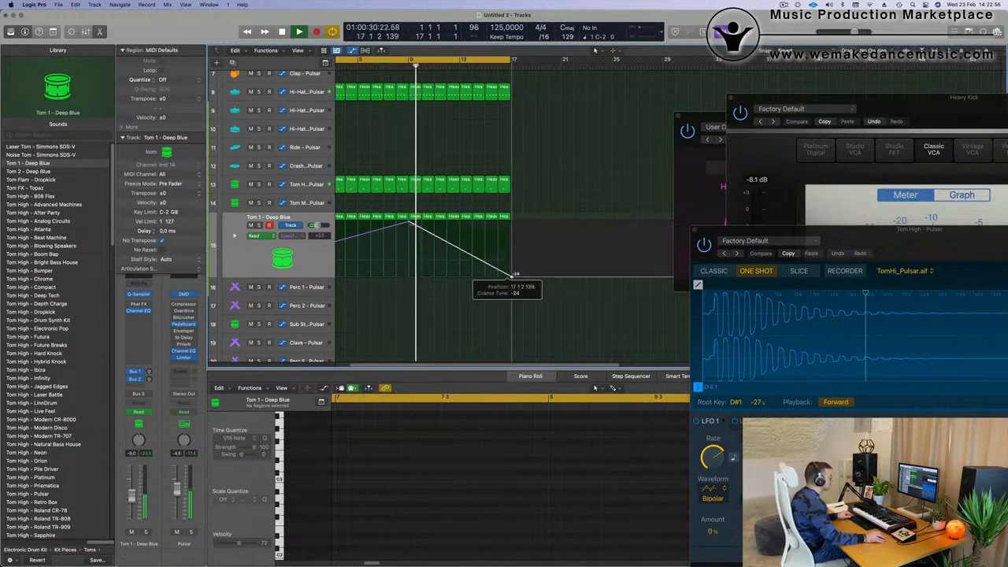
pyautogui.scroll(-5, 450, 277)
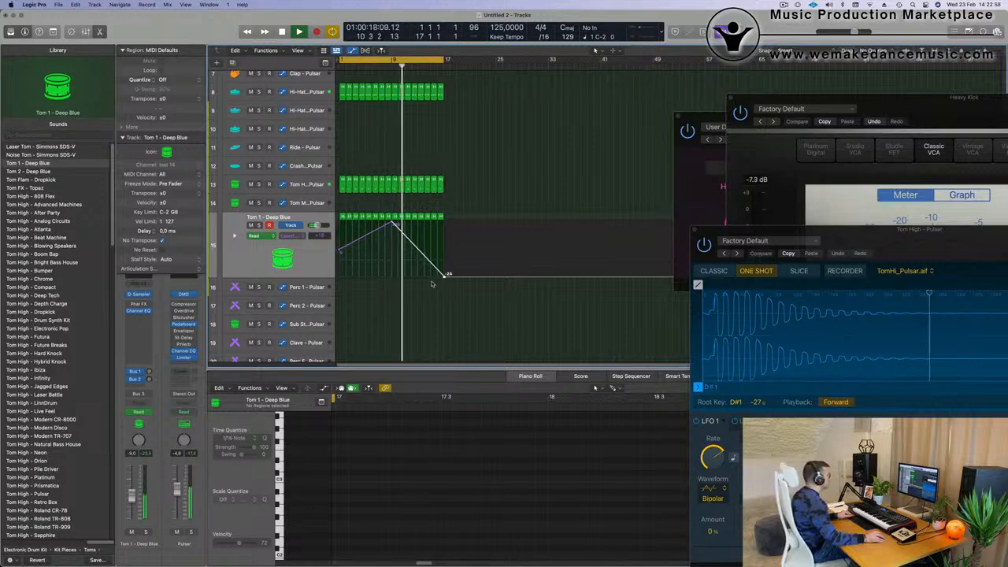
pyautogui.moveTo(446, 276); pyautogui.dragTo(446, 252)
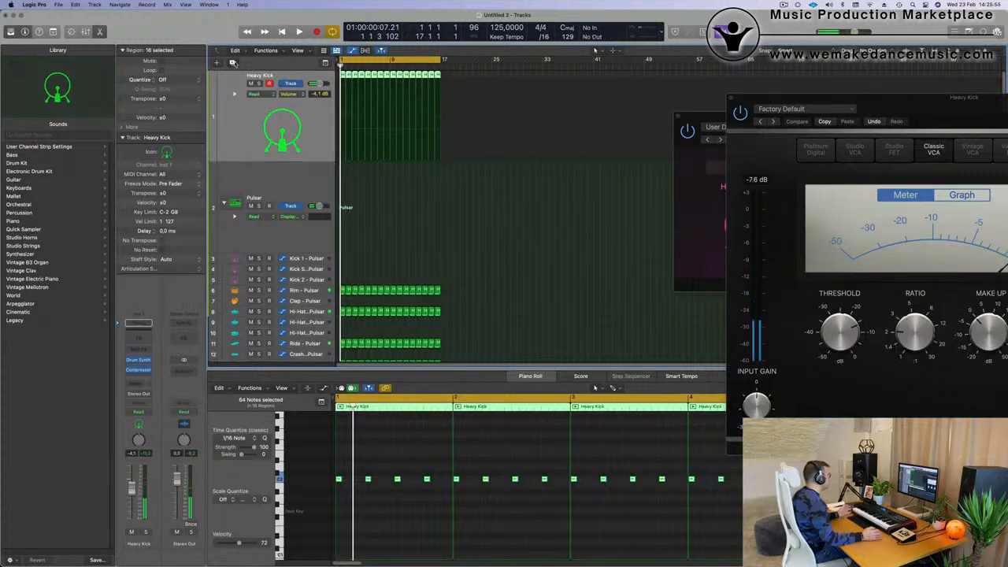
# Step: Duplicate the Heavy Kick track with its settings and open the copy's Drum Synth
pyautogui.click(233, 63)
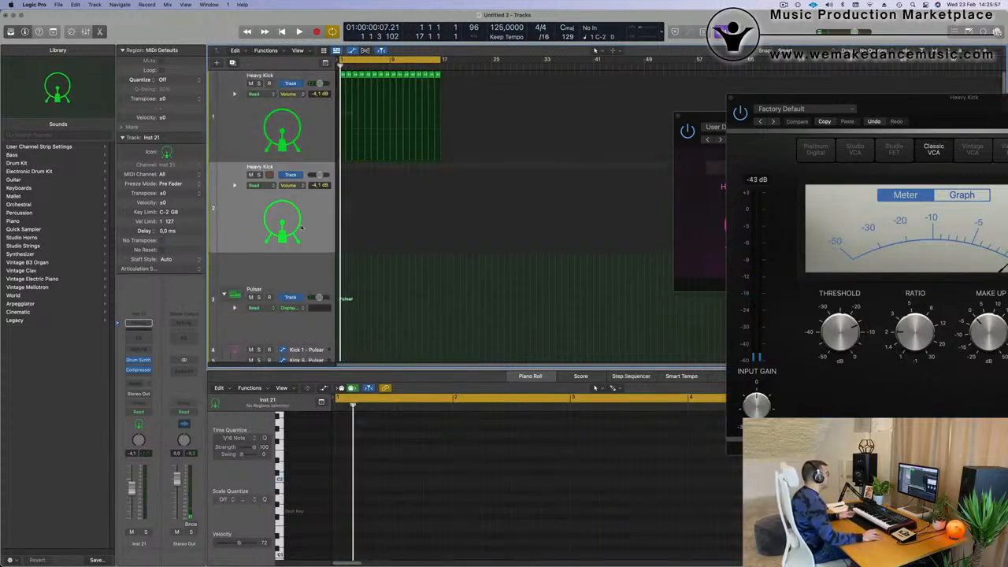
pyautogui.click(138, 361)
pyautogui.moveTo(520, 111); pyautogui.dragTo(598, 121)
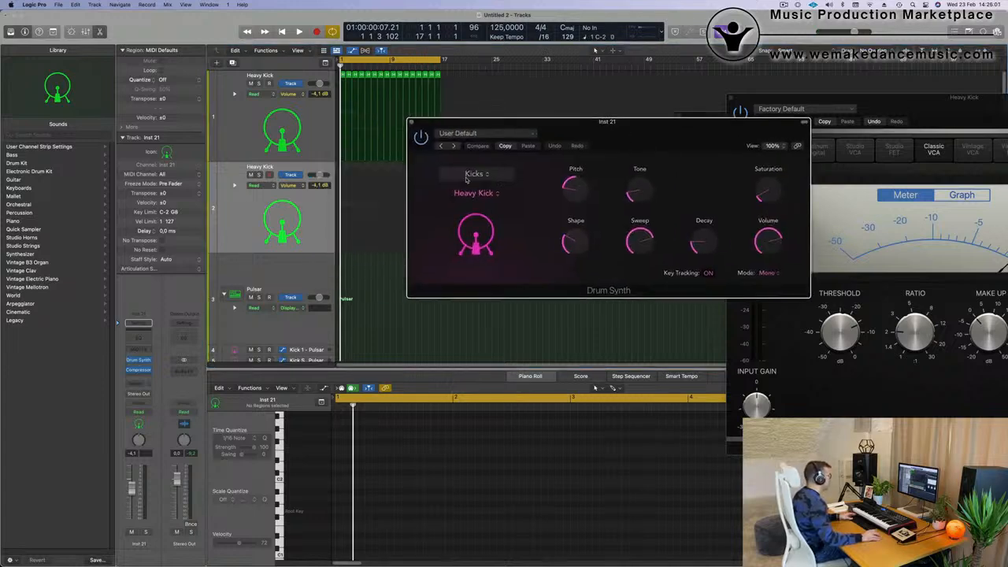
# Step: Switch the duplicate's Drum Synth to Snares and Claps with the Snappy Snare sound and move its window clear of the tracks
pyautogui.click(465, 178)
pyautogui.click(467, 188)
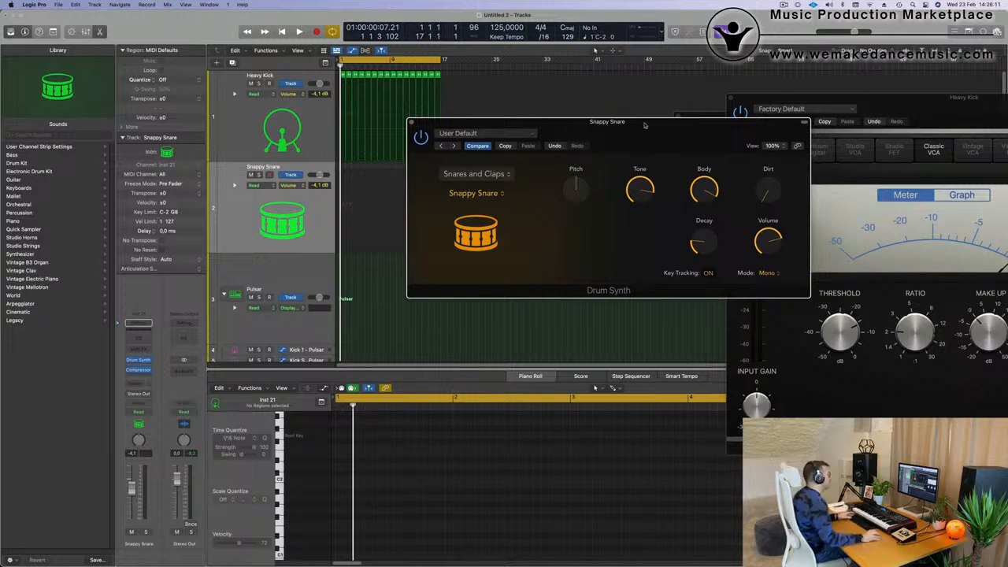
pyautogui.moveTo(645, 125); pyautogui.dragTo(857, 118)
pyautogui.scroll(-5, 434, 210)
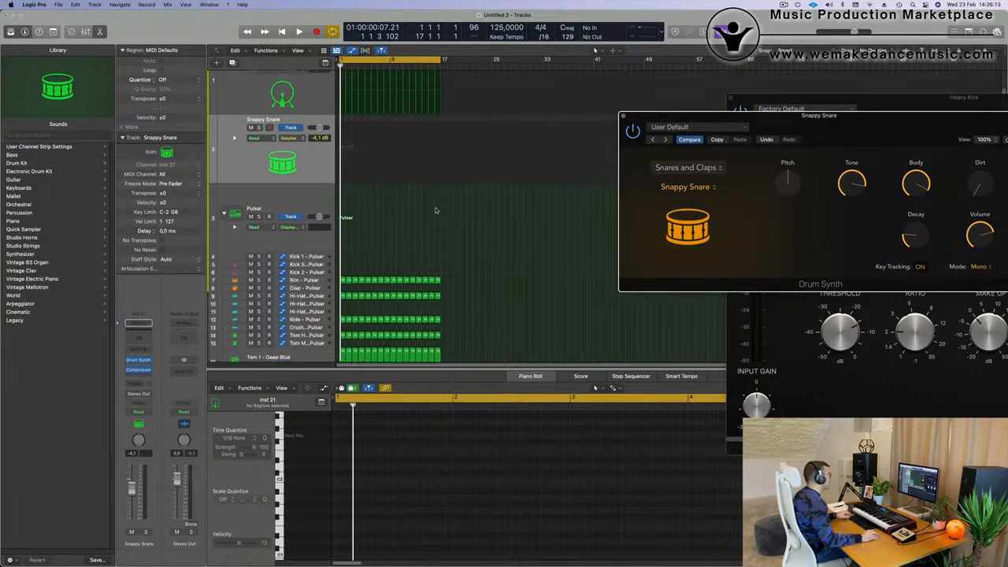
# Step: Fit the drum tracks in view, play the arrangement and select the Tom 1 - Deep Blue track with its regions
pyautogui.scroll(-2, 435, 211)
pyautogui.press('super+Up')
pyautogui.press('super+Up')
pyautogui.press('super+Up')
pyautogui.press('super+Up')
pyautogui.press('super+Up')
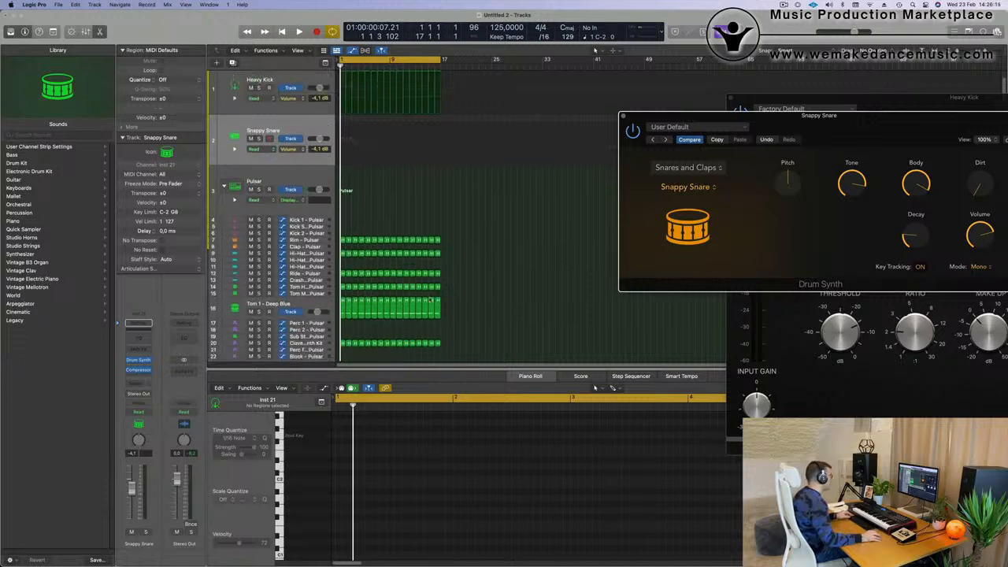
pyautogui.press('space')
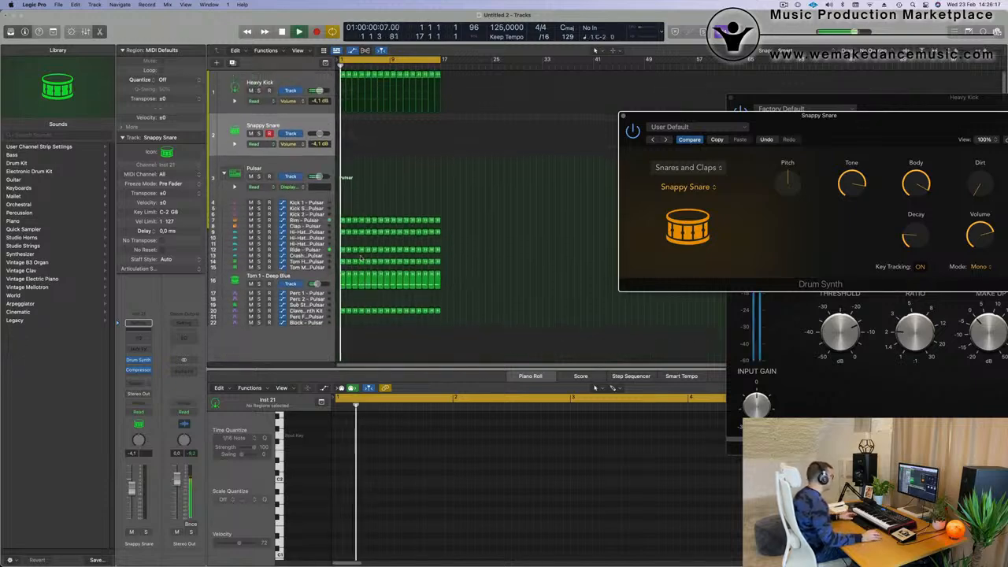
pyautogui.click(315, 282)
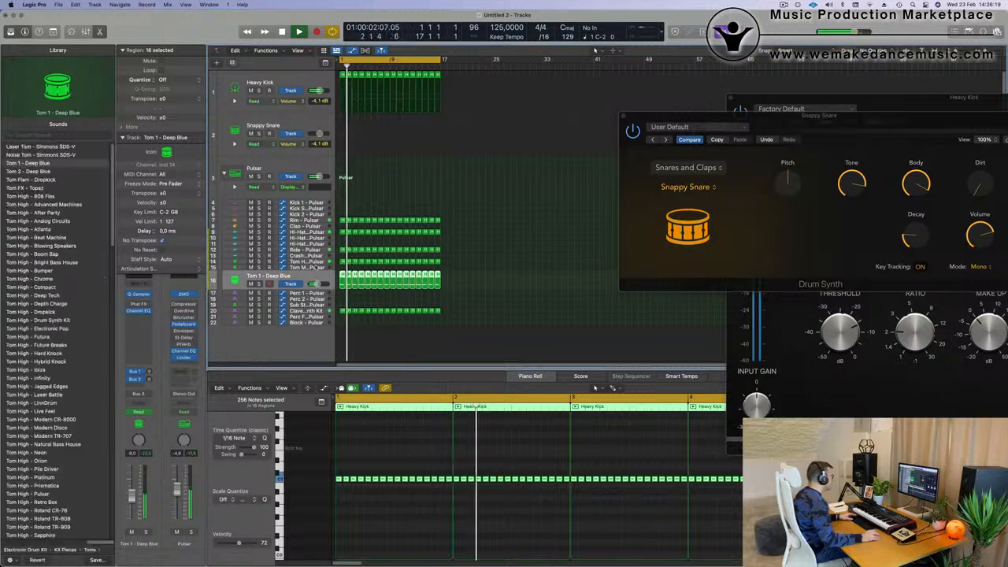
# Step: Move the Snappy Snare's Drum Synth window lower and try its Pitch at 24 and then at -1 during playback
pyautogui.moveTo(880, 129); pyautogui.dragTo(661, 250)
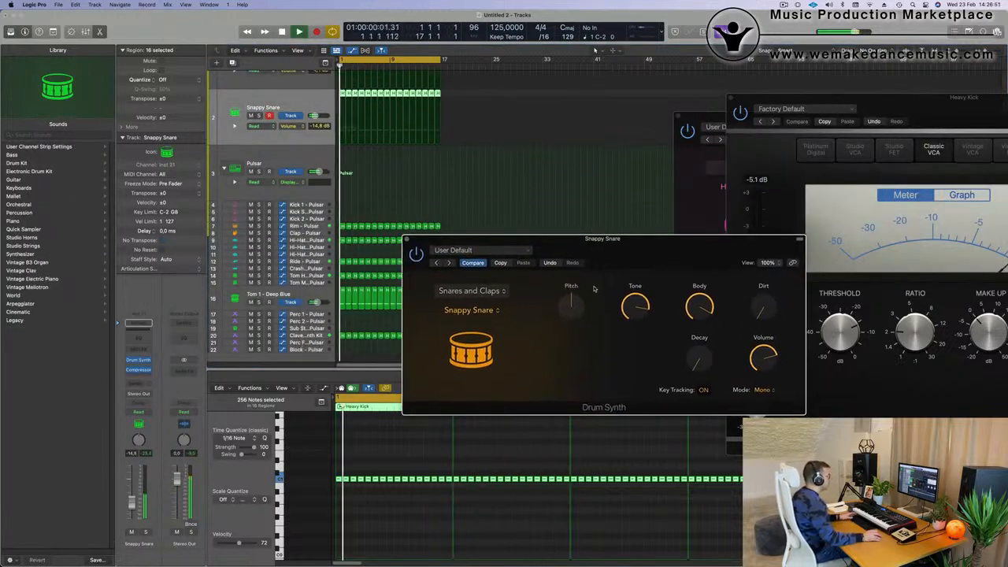
pyautogui.moveTo(573, 304); pyautogui.dragTo(597, 230)
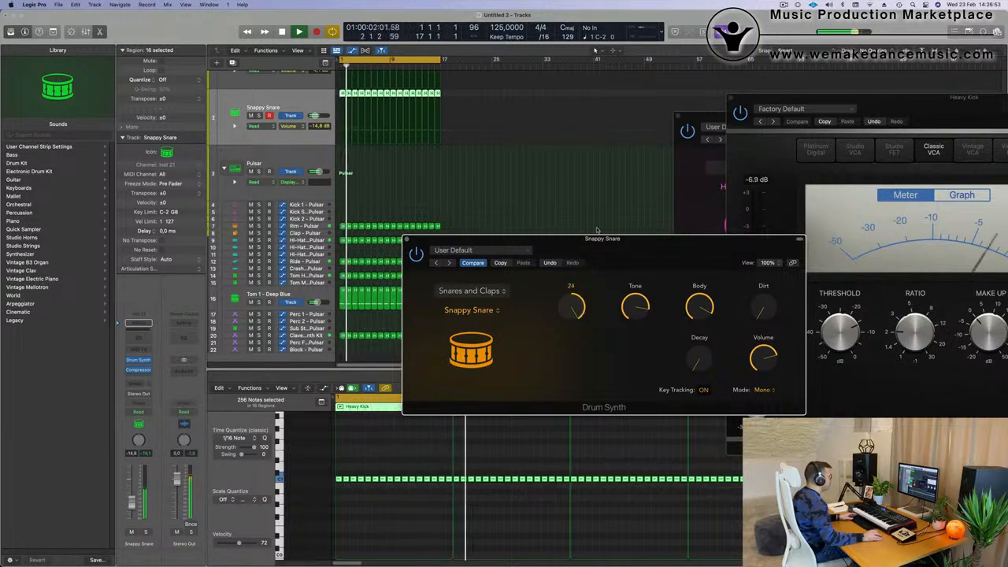
pyautogui.moveTo(589, 283); pyautogui.dragTo(586, 318)
pyautogui.moveTo(584, 410); pyautogui.dragTo(589, 309)
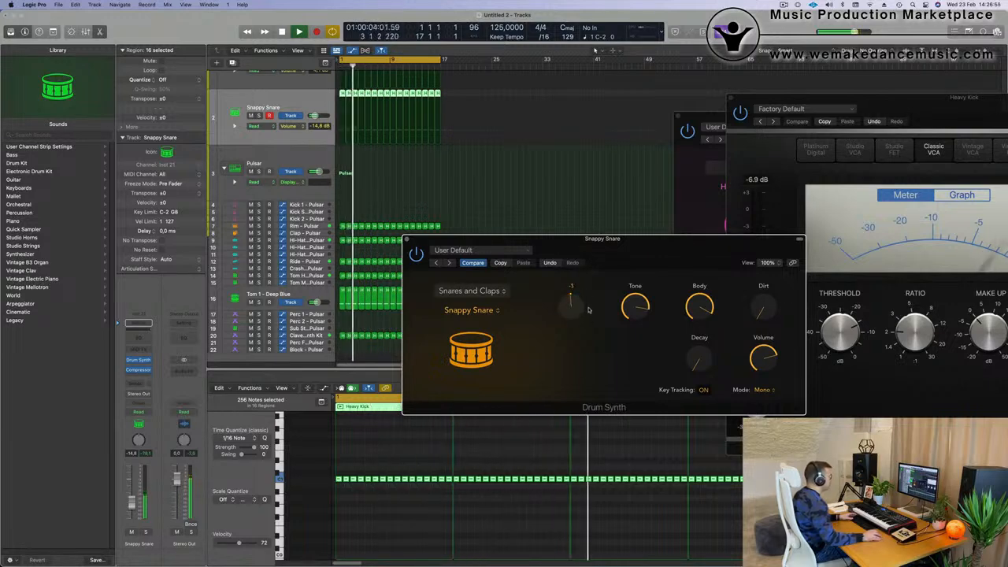
# Step: Shift the Drum Synth window slightly, stop playback and try a longer Decay on the Snappy Snare
pyautogui.moveTo(631, 251); pyautogui.dragTo(589, 248)
pyautogui.press('space')
pyautogui.moveTo(662, 355)
pyautogui.moveTo(662, 354); pyautogui.dragTo(661, 328)
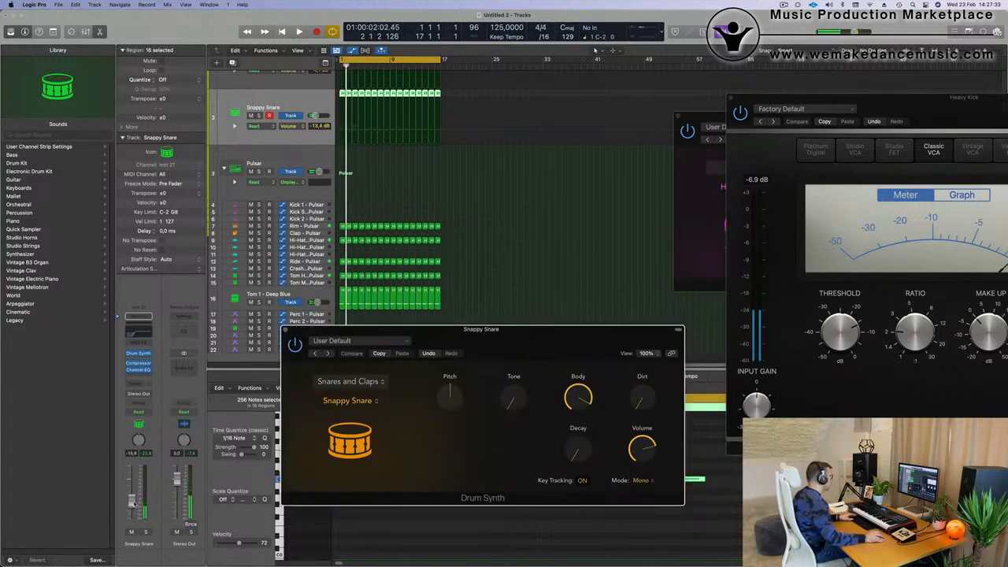
# Step: Set the Snappy Snare track's volume to -13.6 dB
pyautogui.moveTo(134, 505); pyautogui.dragTo(134, 505)
pyautogui.click(166, 284)
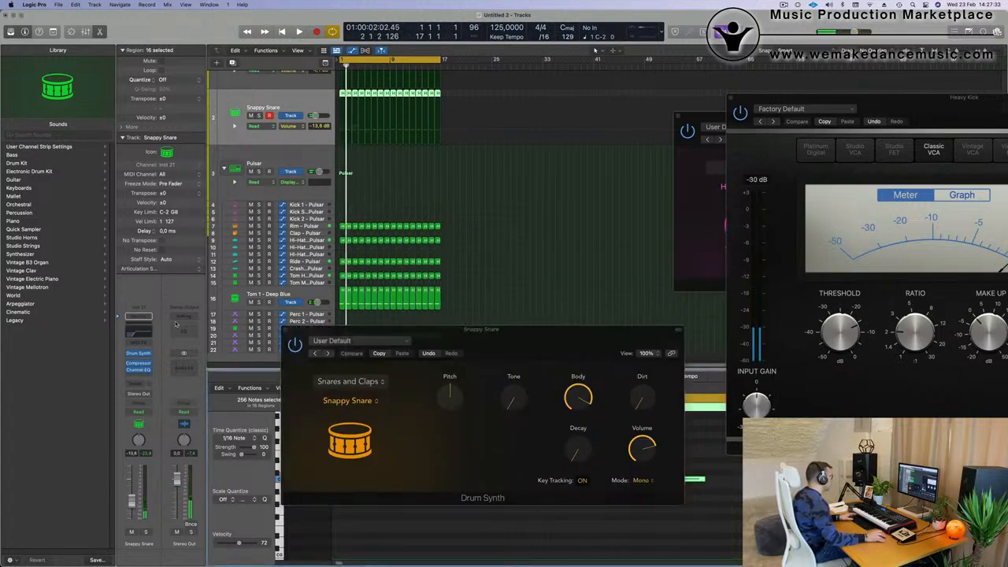
pyautogui.press('space')
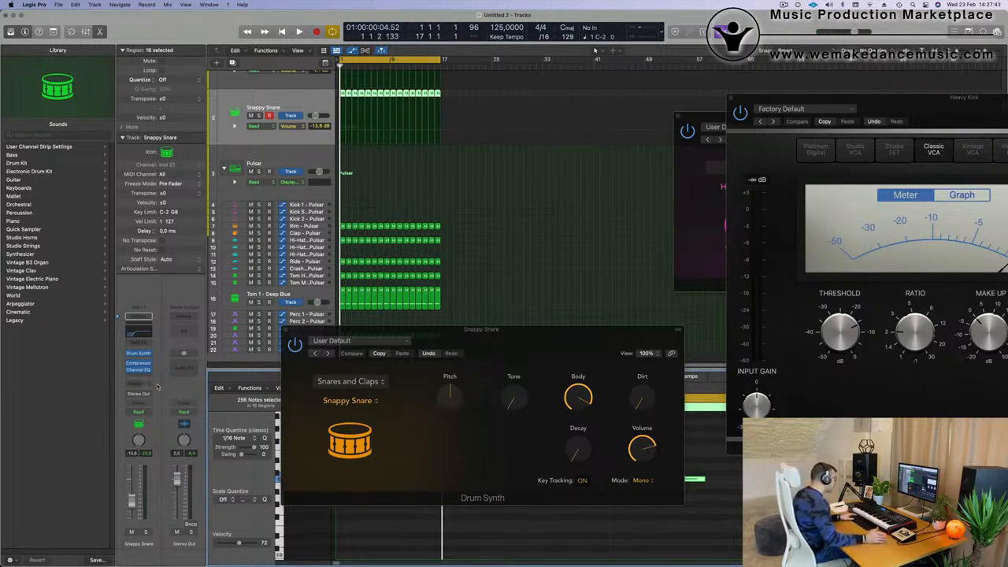
# Step: Set the Snappy Snare track's automation to Touch and record a rising Drum Synth Decay movement during playback
pyautogui.press('space')
pyautogui.click(138, 412)
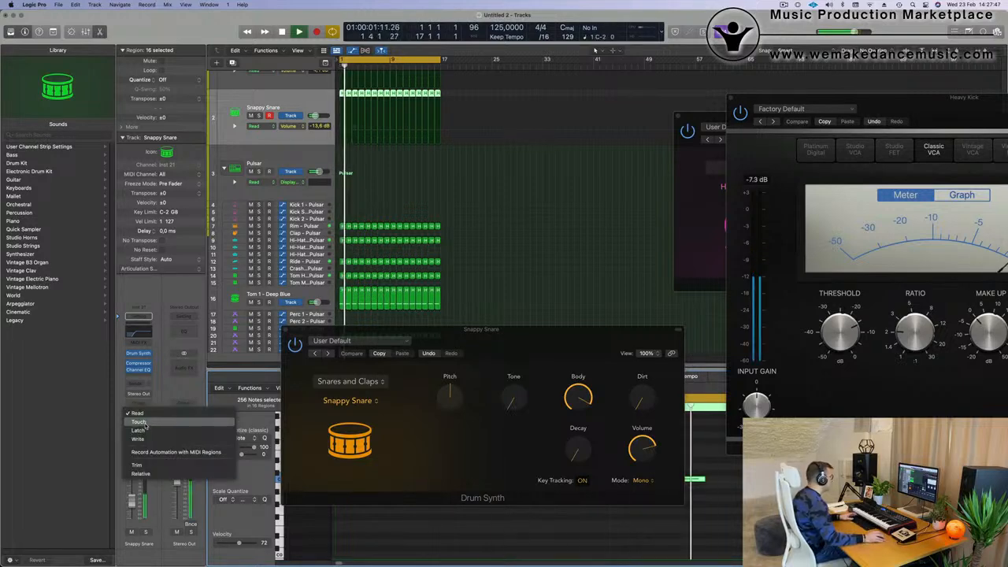
pyautogui.click(145, 424)
pyautogui.moveTo(579, 453); pyautogui.dragTo(581, 399)
pyautogui.press('space')
# Step: Shape the Snappy Snare Decay automation into a ramp from bar 1 that peaks at about 53% at bar 9
pyautogui.moveTo(394, 144)
pyautogui.mouseDown()
pyautogui.moveTo(338, 145)
pyautogui.moveTo(389, 127)
pyautogui.mouseUp()
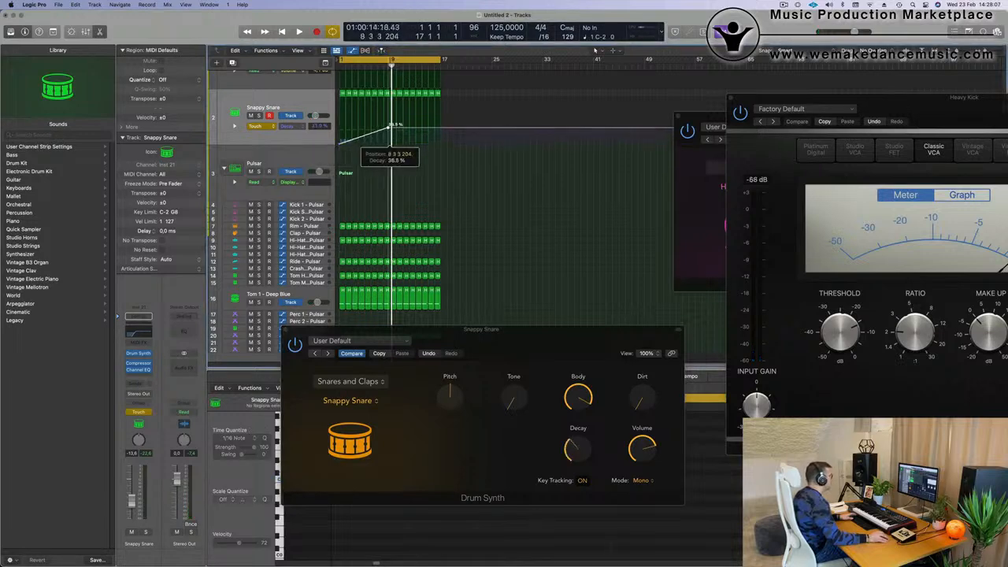
pyautogui.press('space')
pyautogui.press('super+Right')
pyautogui.press('super+Right')
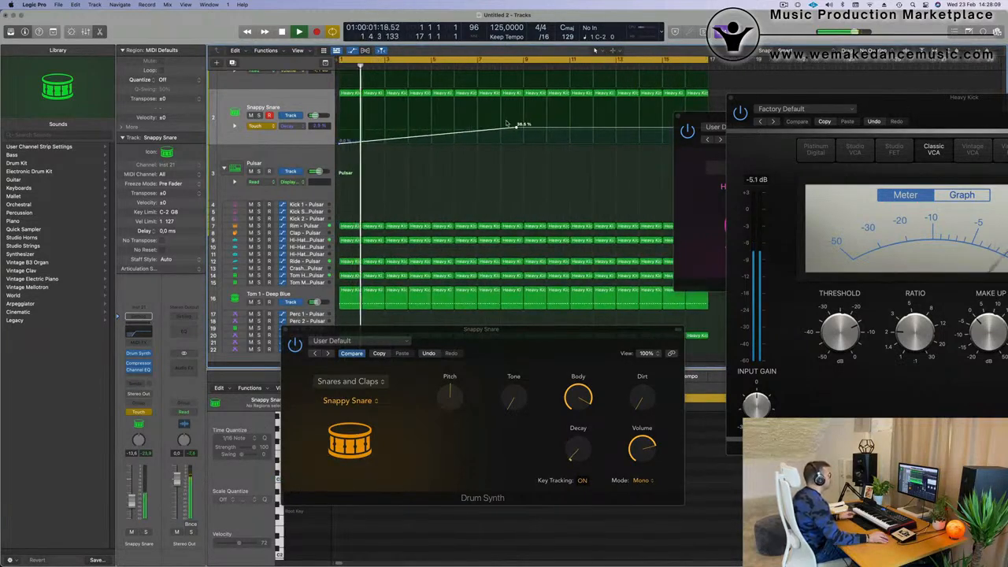
pyautogui.moveTo(517, 129)
pyautogui.mouseDown()
pyautogui.moveTo(518, 118)
pyautogui.moveTo(527, 142)
pyautogui.moveTo(523, 120)
pyautogui.mouseUp()
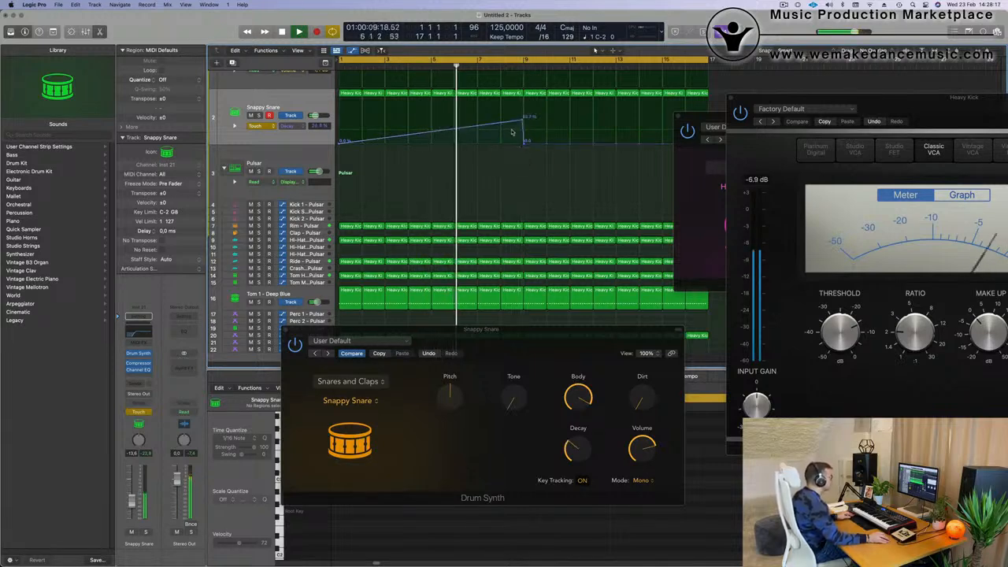
# Step: Examine the Snappy Snare Decay ramp at different zoom levels during playback
pyautogui.press('super+Left')
pyautogui.press('super+Left')
pyautogui.press('super+Left')
pyautogui.press('super+Left')
pyautogui.press('super+Left')
pyautogui.press('super+Right')
pyautogui.press('super+Right')
pyautogui.press('super+Right')
pyautogui.press('super+Right')
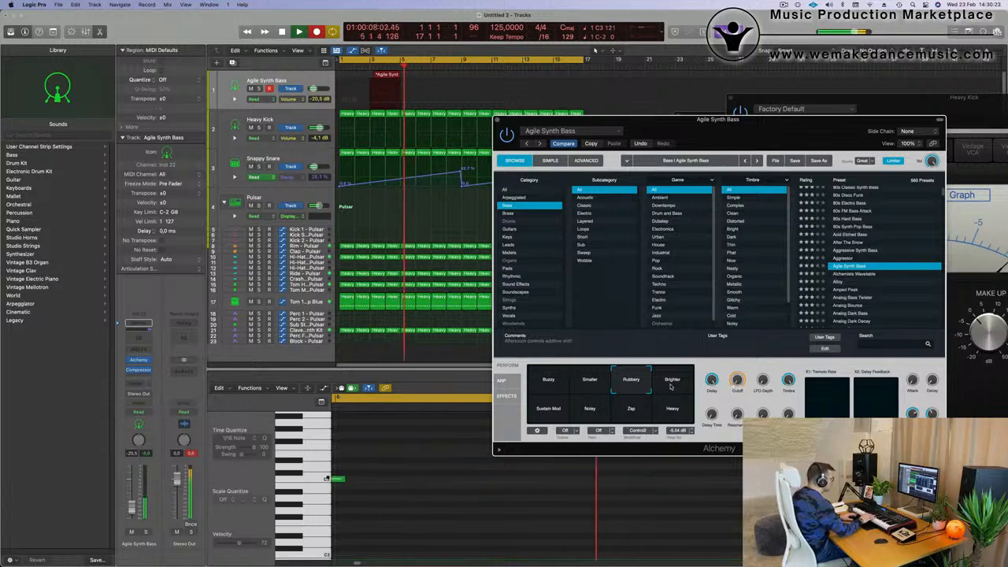
# Step: Stop recording, split the Agile Synth Bass region at bar 5 with crossing notes split, and delete its first part
pyautogui.press('space')
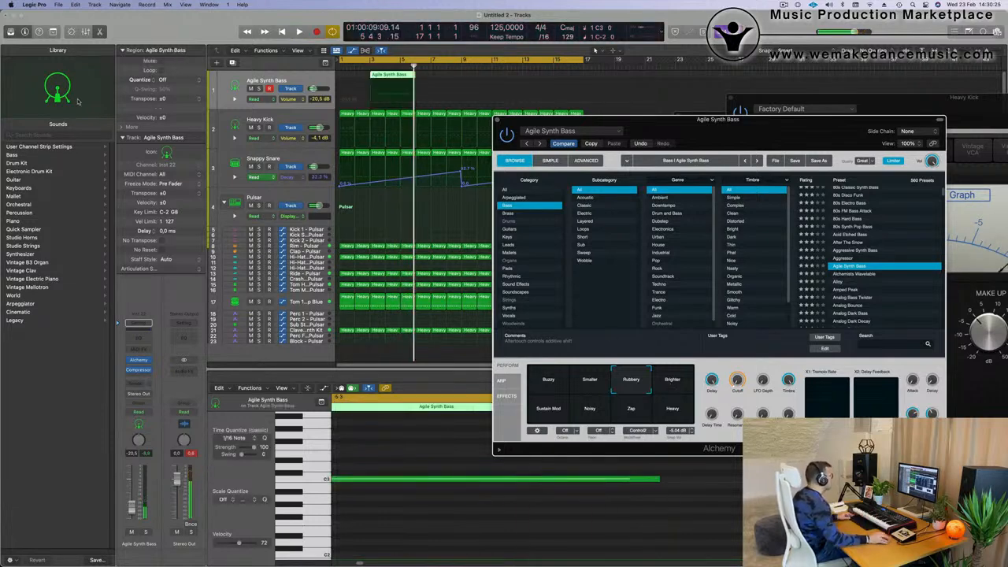
pyautogui.doubleClick(402, 78)
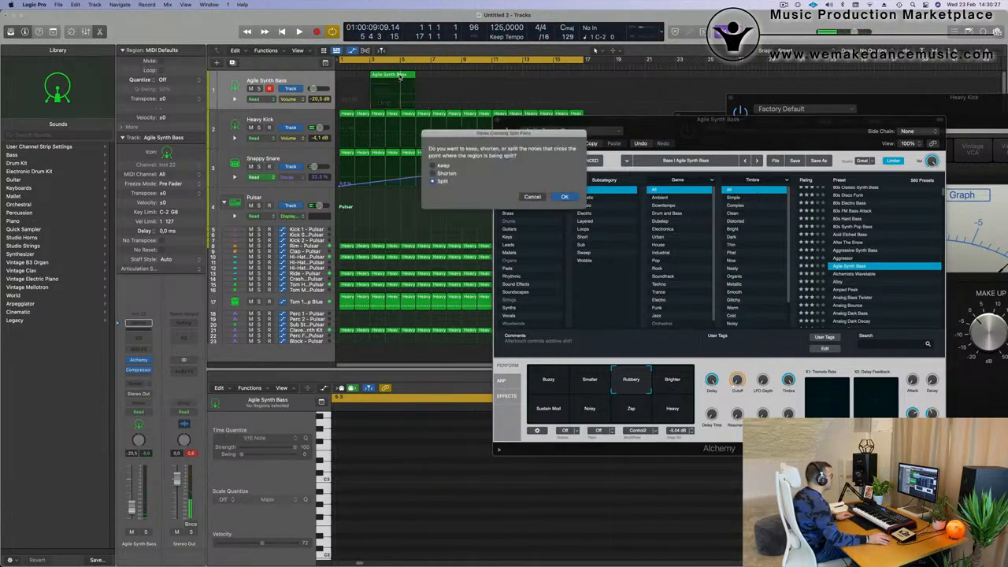
pyautogui.click(565, 198)
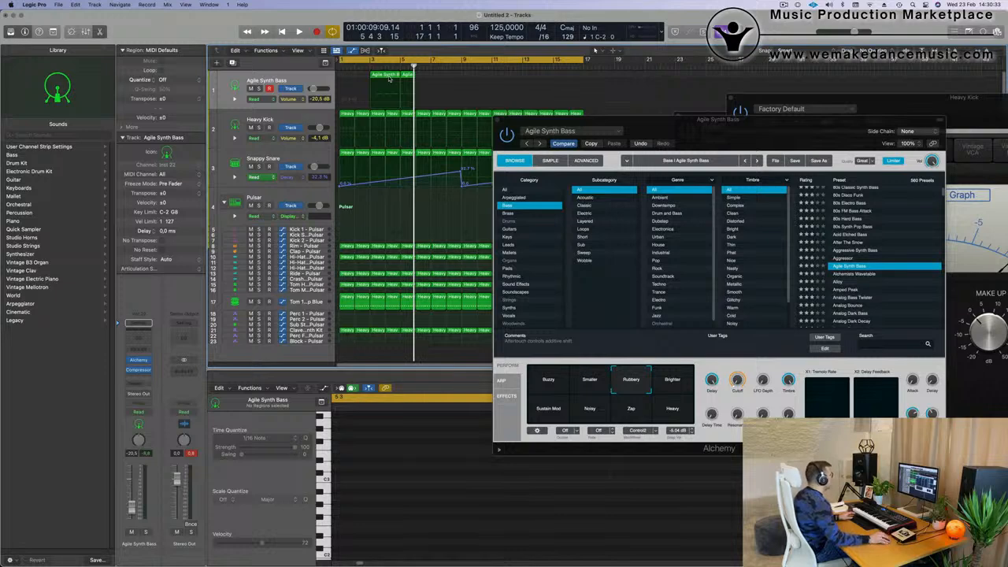
pyautogui.click(389, 76)
pyautogui.press('Delete')
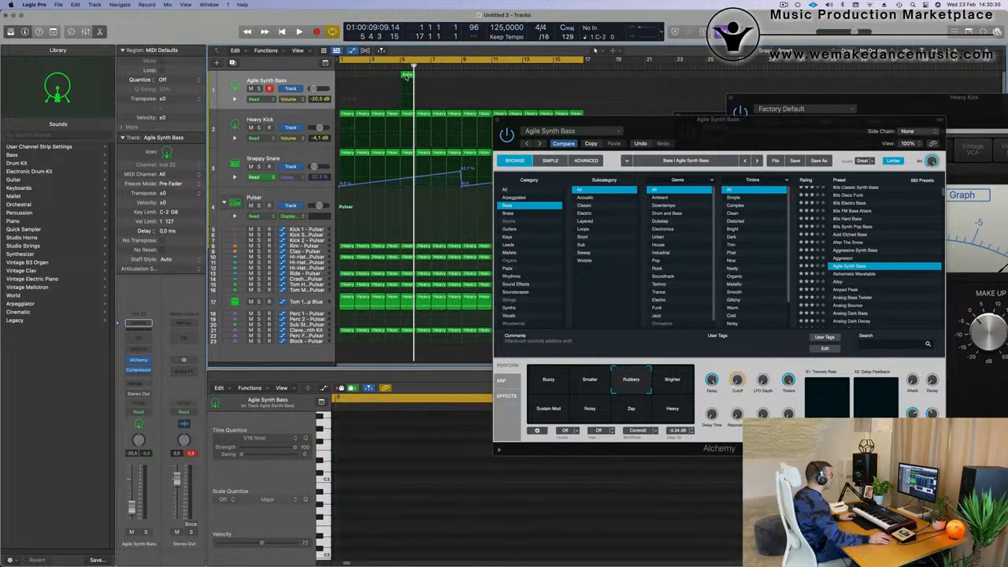
# Step: Move the remaining Agile Synth Bass region to bar 1 and play the arrangement from the start
pyautogui.moveTo(407, 75); pyautogui.dragTo(345, 76)
pyautogui.press('Return')
pyautogui.press('space')
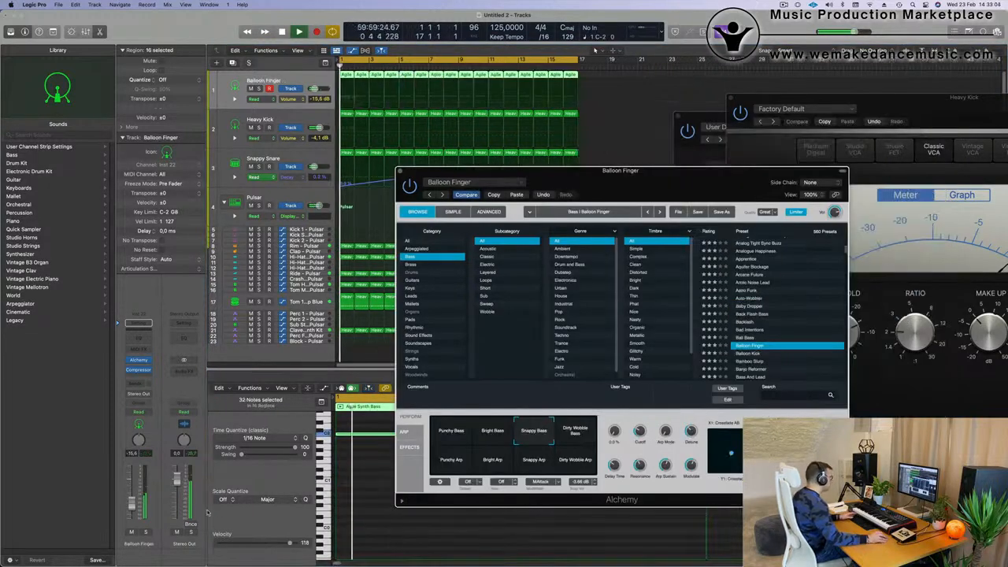
# Step: Set the Balloon Finger track to -13.2 dB and side-chain its Platinum Digital Compressor to Kick 1 - Pulsar
pyautogui.moveTo(132, 503); pyautogui.dragTo(144, 475)
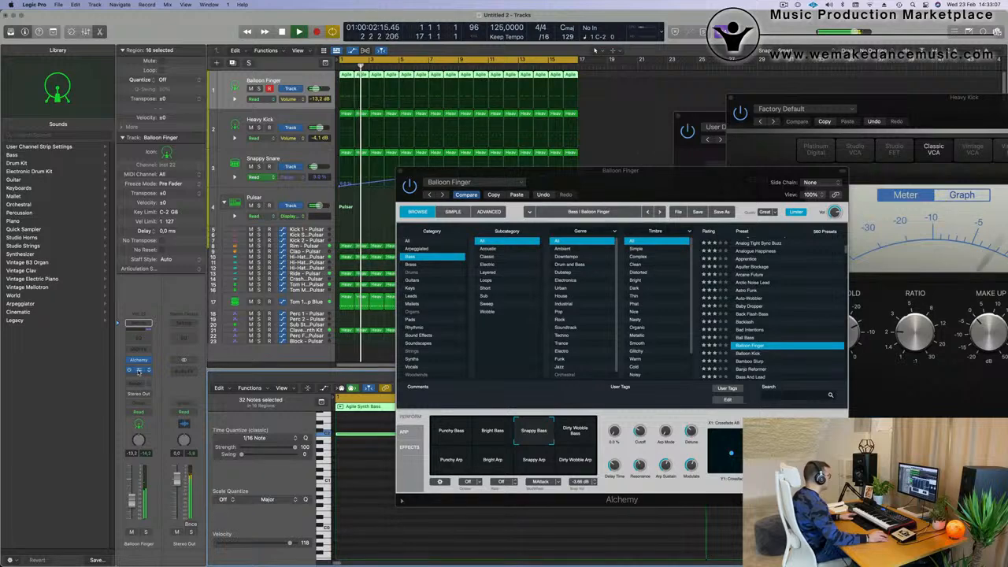
pyautogui.click(138, 371)
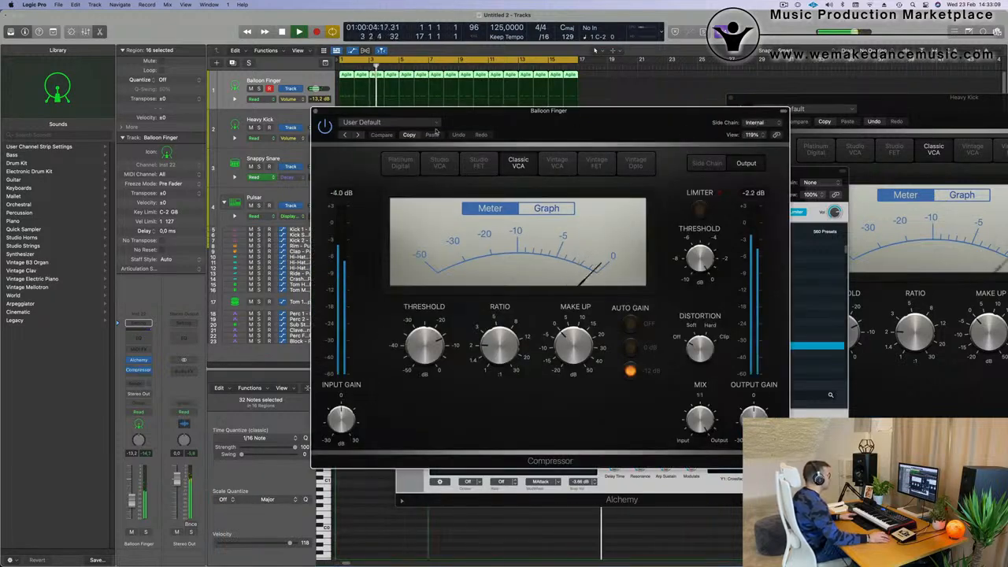
pyautogui.click(754, 123)
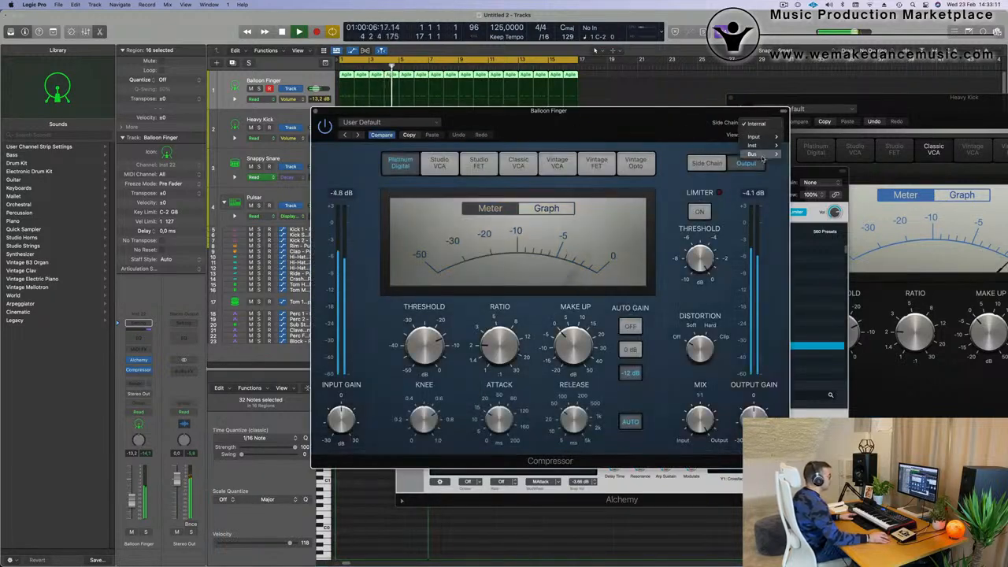
pyautogui.moveTo(755, 146)
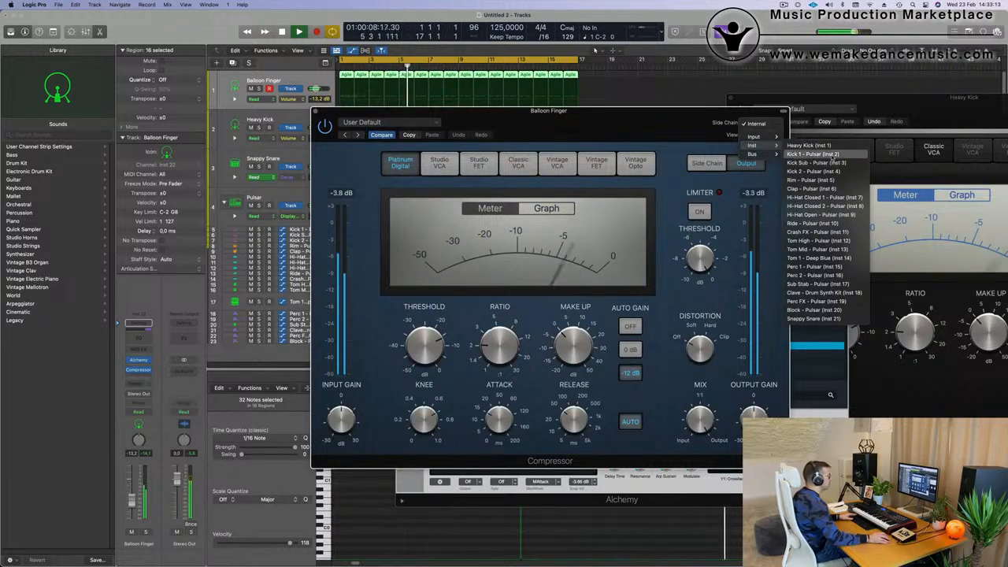
pyautogui.click(812, 155)
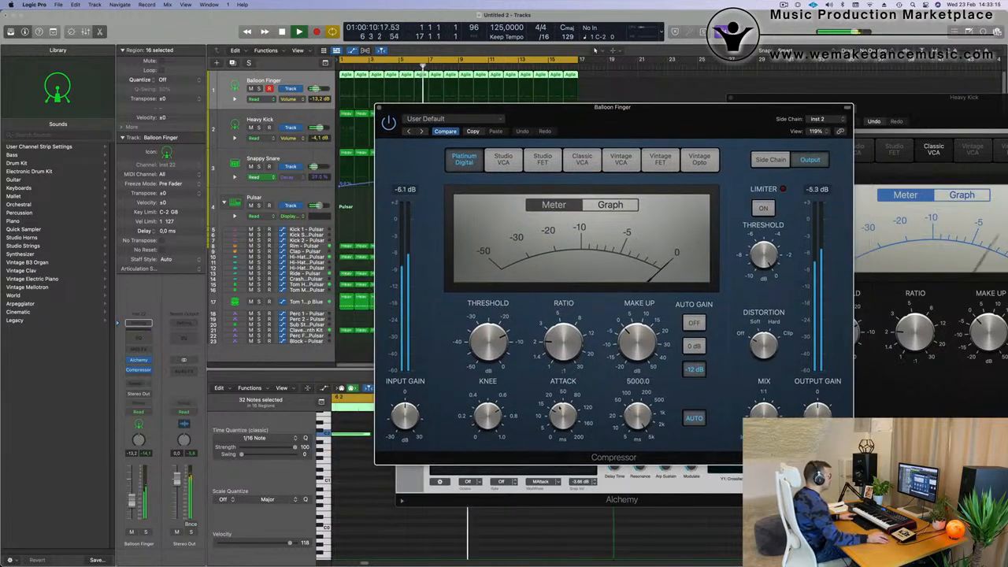
pyautogui.moveTo(559, 437); pyautogui.dragTo(663, 331)
# Step: Change the Balloon Finger Compressor's side chain to Heavy Kick and lower the track's volume to about -15.8 dB
pyautogui.click(837, 119)
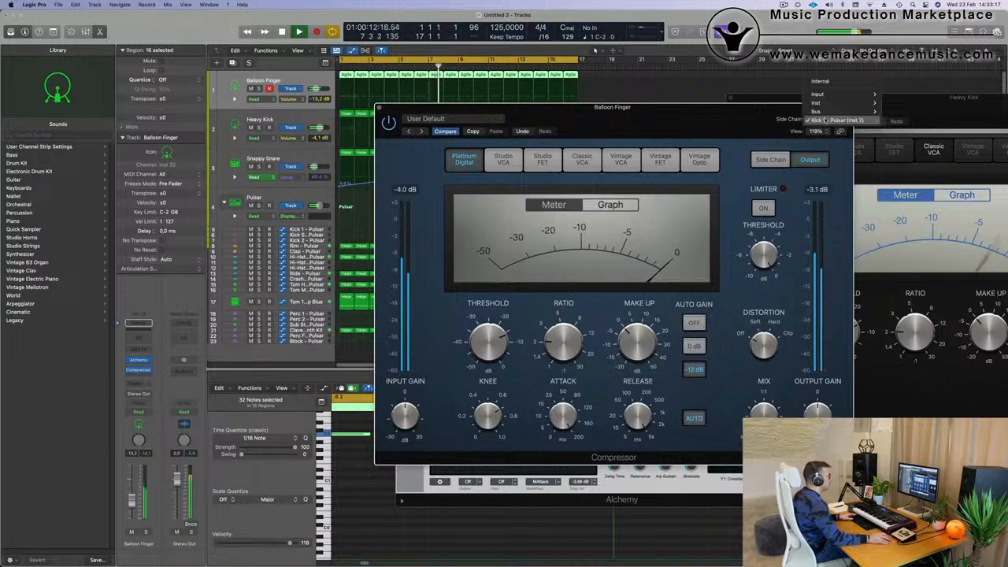
pyautogui.moveTo(835, 112)
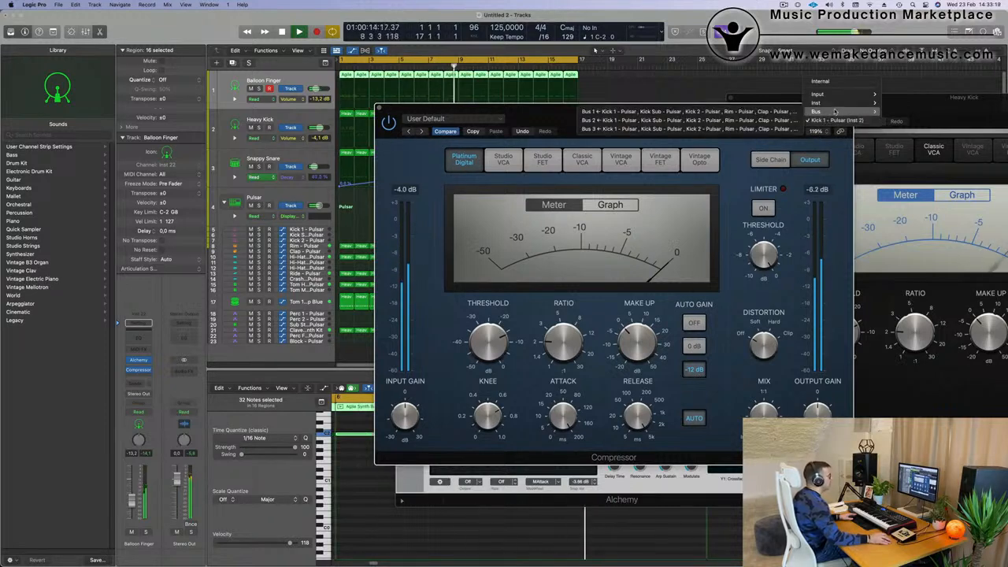
pyautogui.click(912, 103)
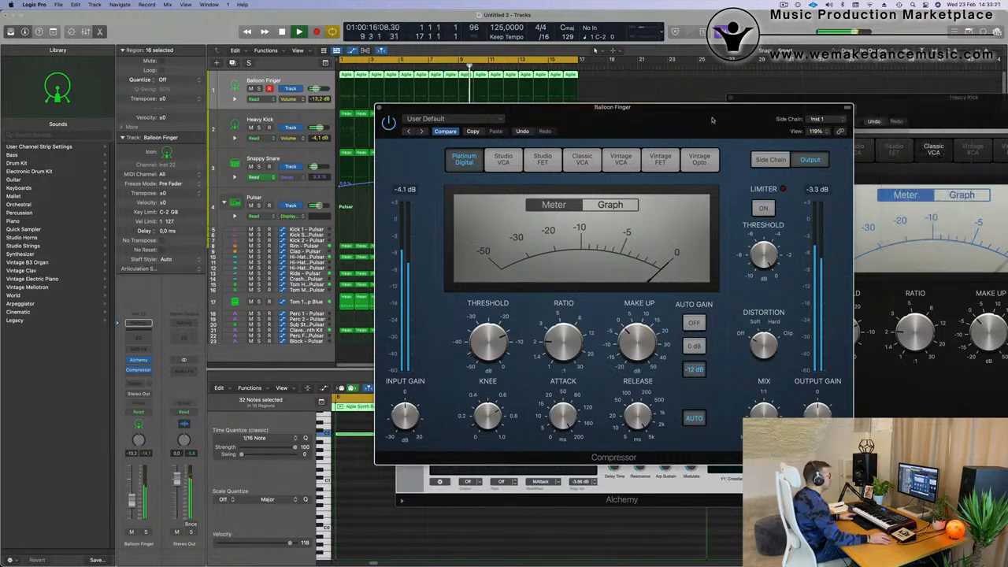
pyautogui.moveTo(702, 120); pyautogui.dragTo(731, 121)
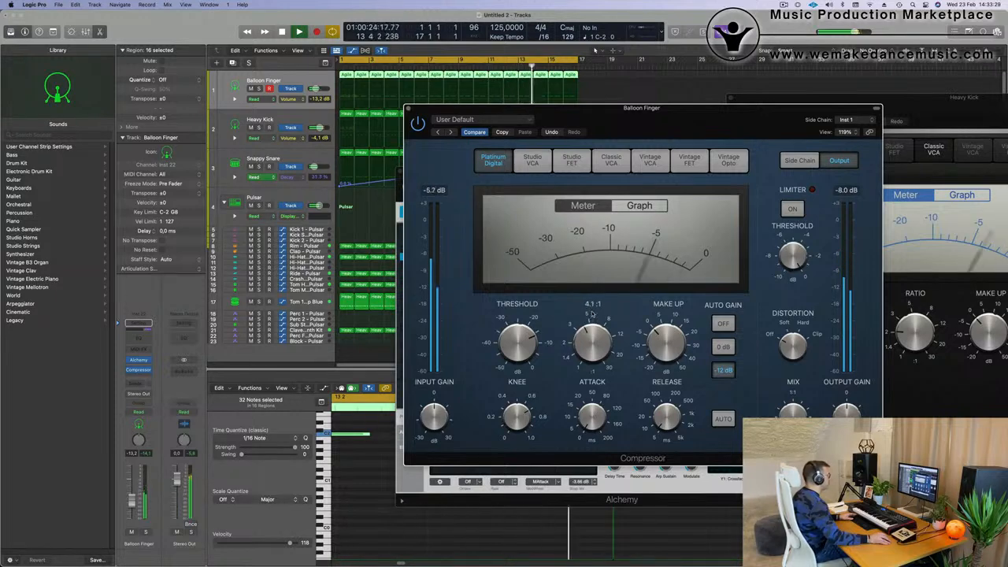
pyautogui.moveTo(132, 503); pyautogui.dragTo(131, 509)
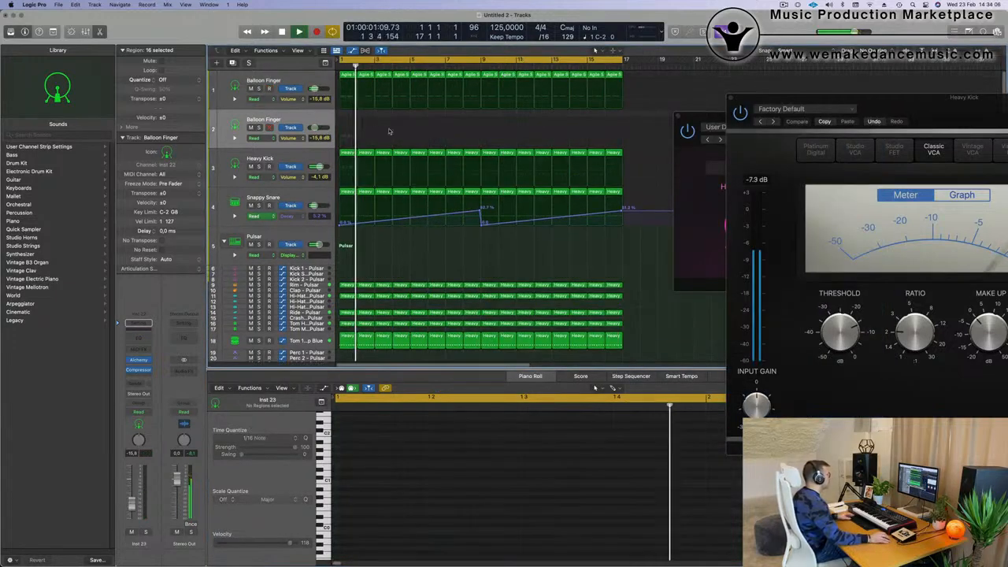
# Step: Copy the bass regions from the first Balloon Finger track onto the duplicate track below it
pyautogui.click(347, 75)
pyautogui.moveTo(347, 75); pyautogui.dragTo(347, 117)
pyautogui.scroll(3, 419, 481)
pyautogui.moveTo(371, 462); pyautogui.dragTo(313, 502)
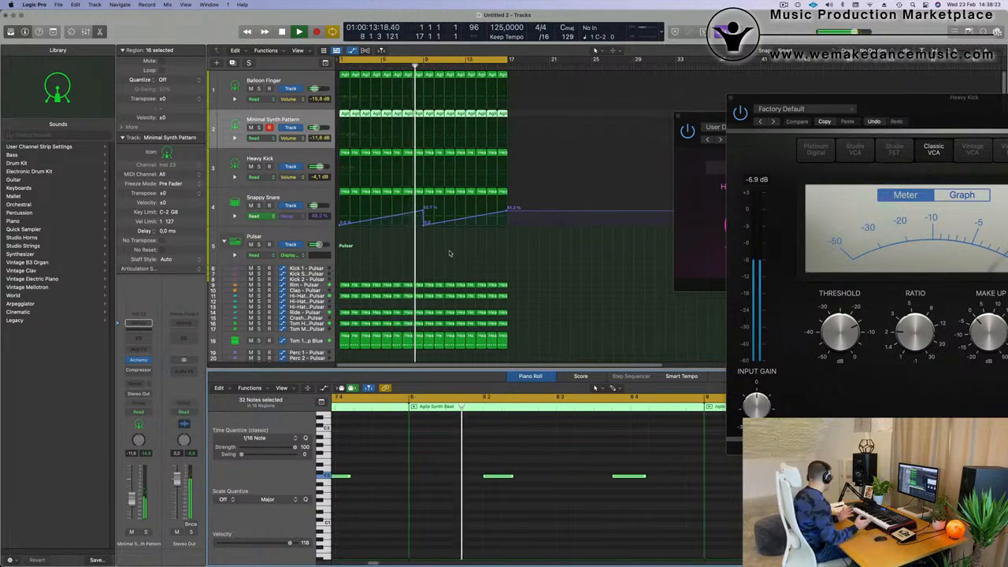
pyautogui.click(441, 257)
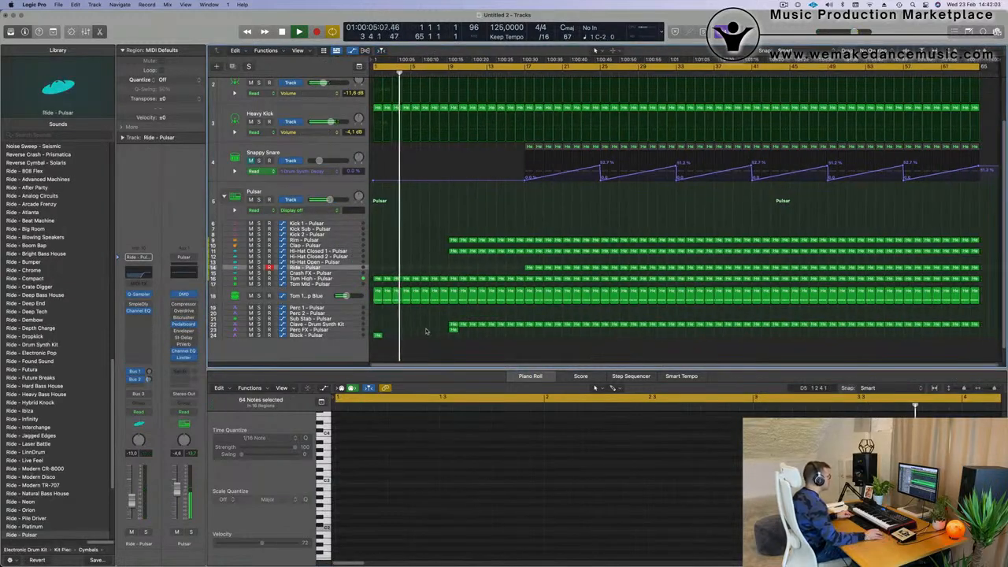
# Step: Delete the Rim - Pulsar regions between bars 9 and 17
pyautogui.scroll(1, 434, 323)
pyautogui.scroll(3, 442, 307)
pyautogui.scroll(-2, 445, 276)
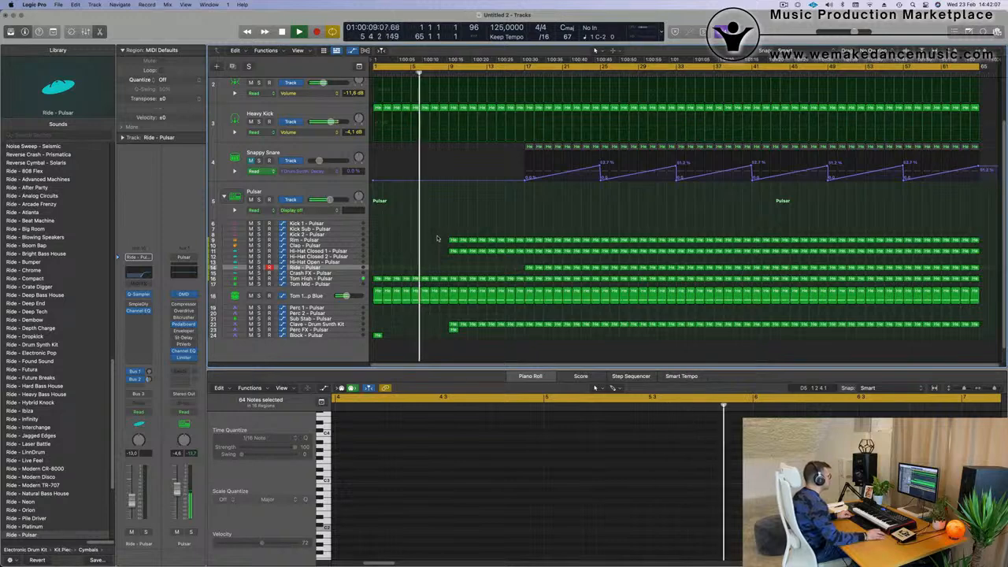
pyautogui.moveTo(489, 236); pyautogui.dragTo(519, 239)
pyautogui.press('Delete')
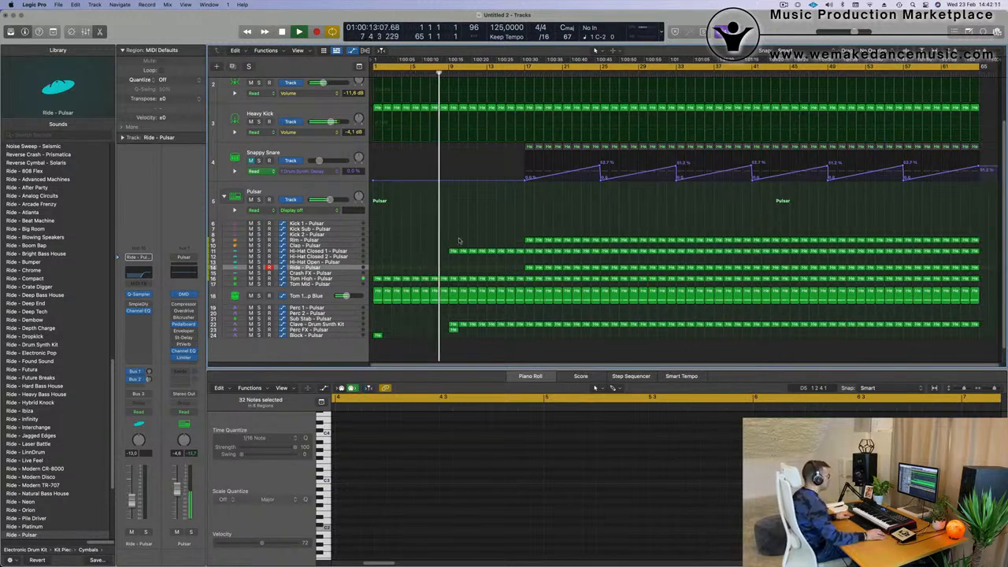
pyautogui.scroll(2, 489, 240)
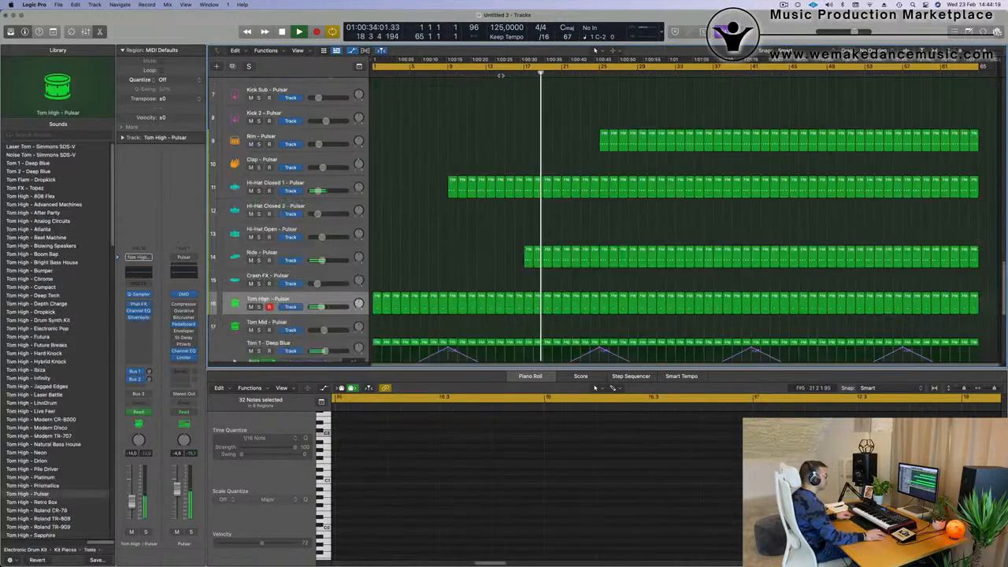
# Step: Delete the Ride, Tom High and Tom 1 - Deep Blue regions between bars 17 and 21, and play back the passage
pyautogui.press('space')
pyautogui.scroll(-5, 541, 257)
pyautogui.moveTo(529, 126); pyautogui.dragTo(545, 244)
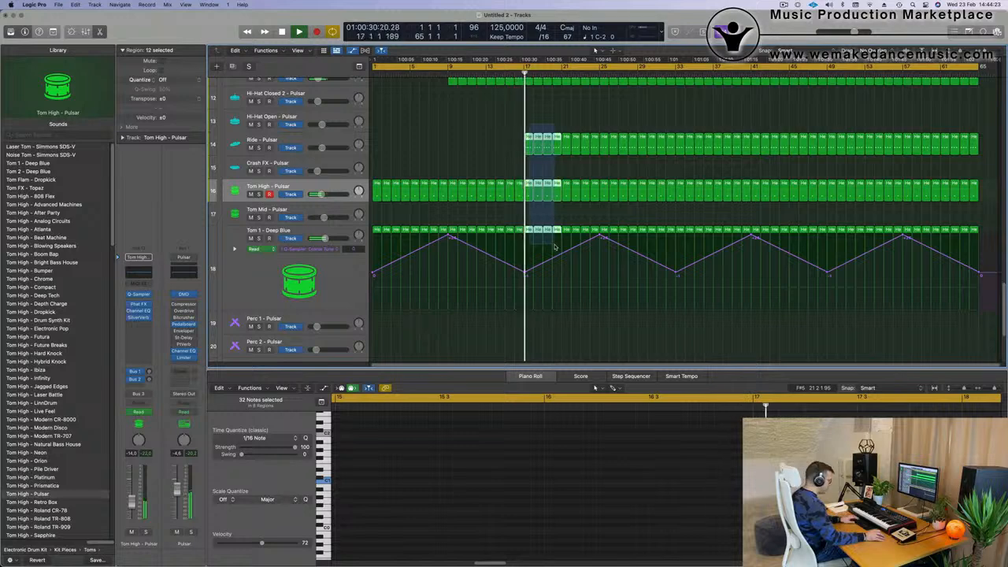
pyautogui.press('Delete')
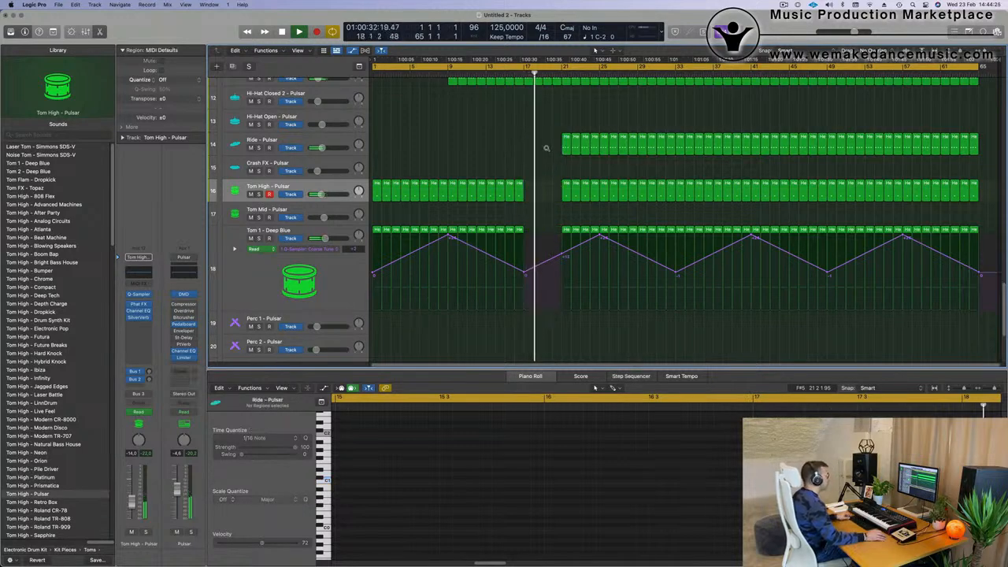
pyautogui.click(515, 70)
pyautogui.scroll(1, 534, 188)
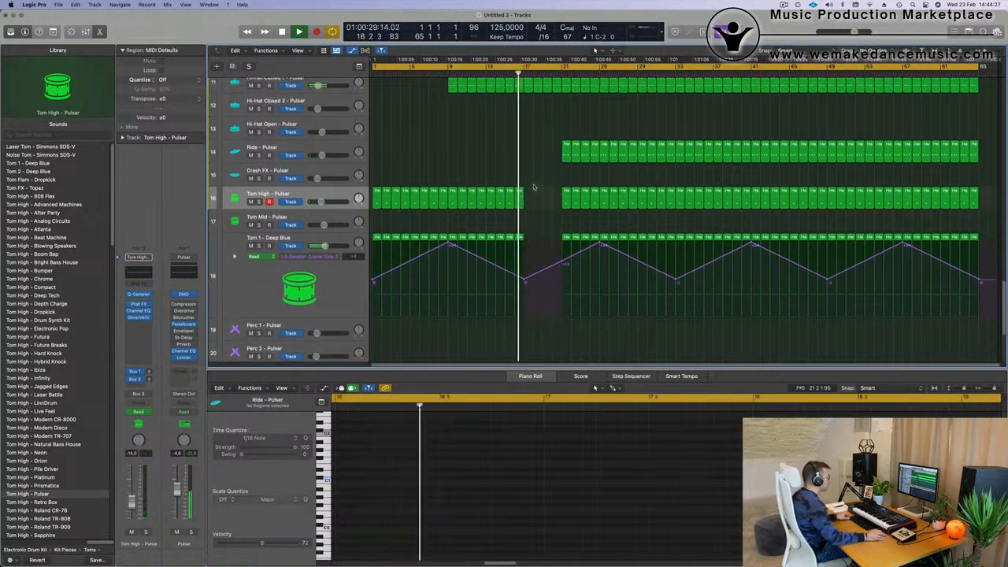
pyautogui.scroll(2, 536, 193)
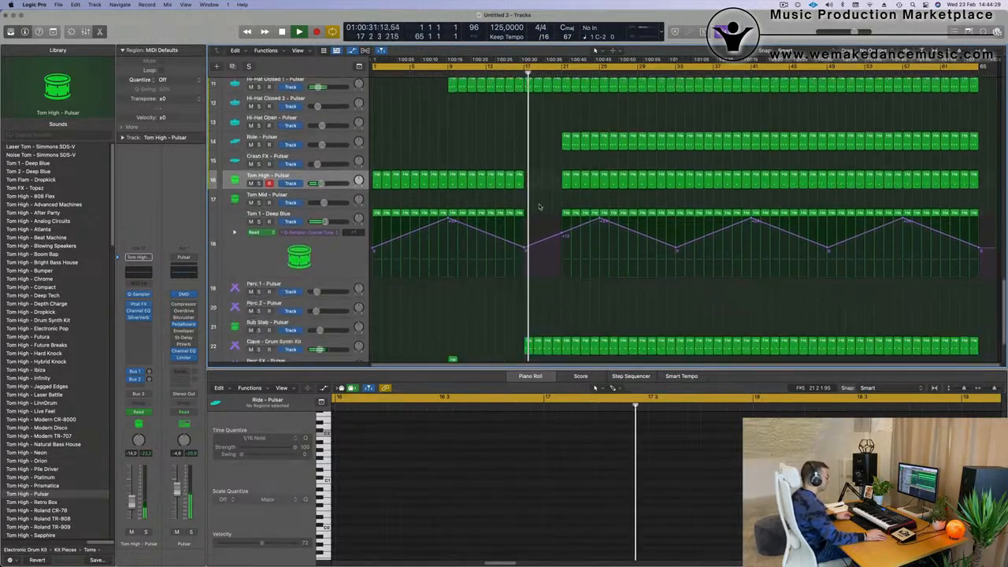
# Step: Copy the Block - Pulsar region from bar 1 to bar 17 on the same track
pyautogui.scroll(-5, 540, 206)
pyautogui.click(377, 314)
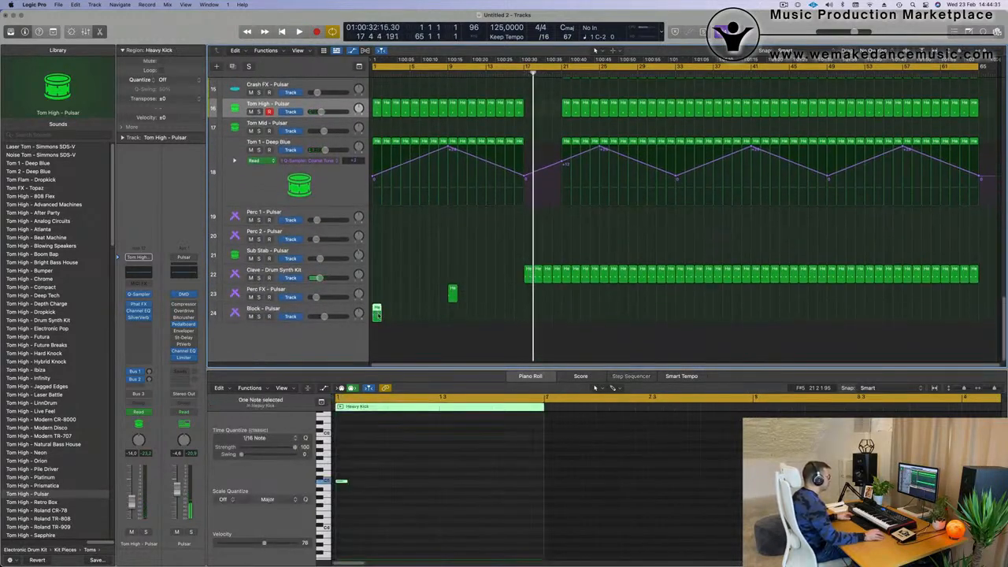
pyautogui.moveTo(377, 313); pyautogui.dragTo(530, 319)
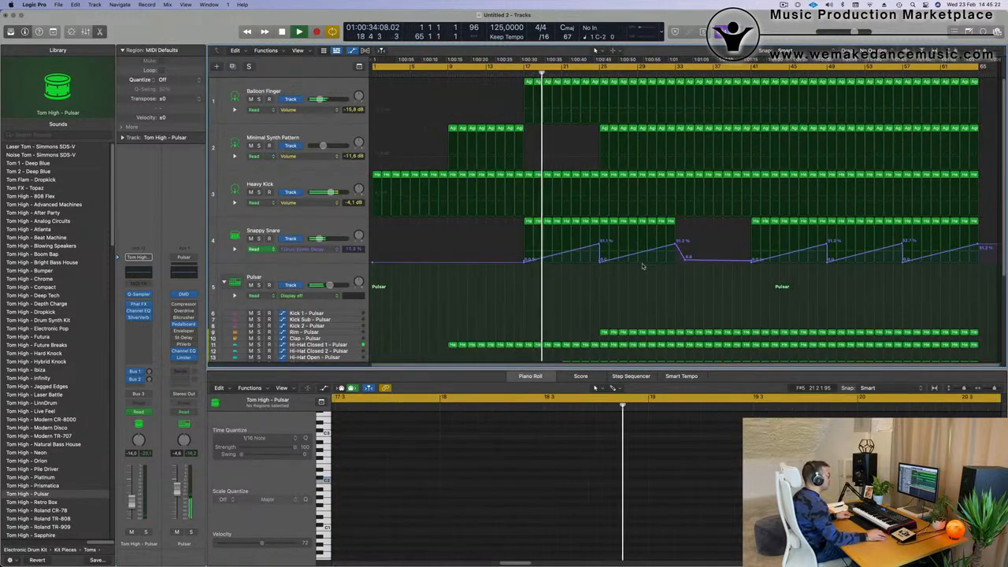
# Step: Cut about the last beat before bar 25 out of all tracks, splitting the notes that cross the cut points
pyautogui.scroll(-5, 642, 266)
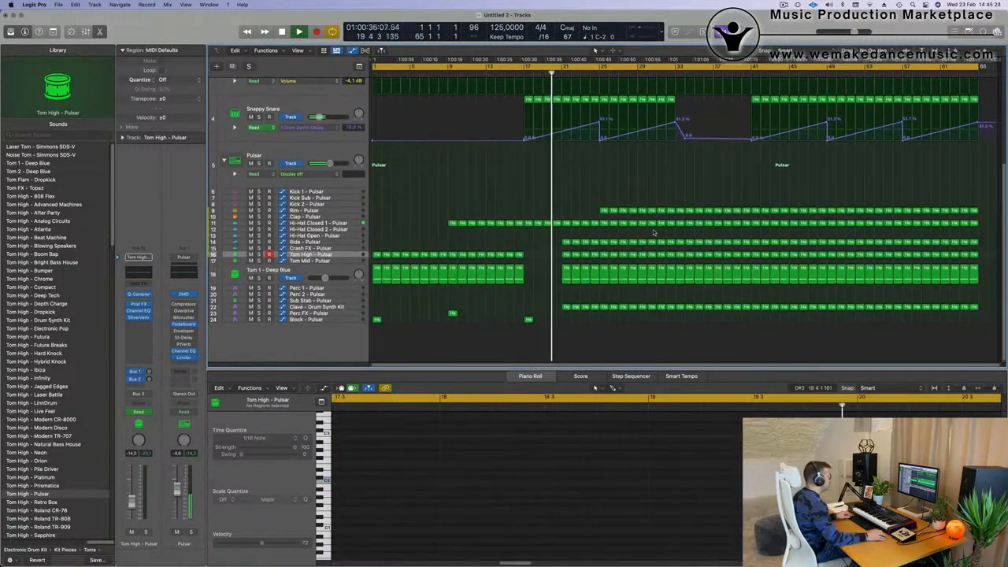
pyautogui.scroll(2, 655, 224)
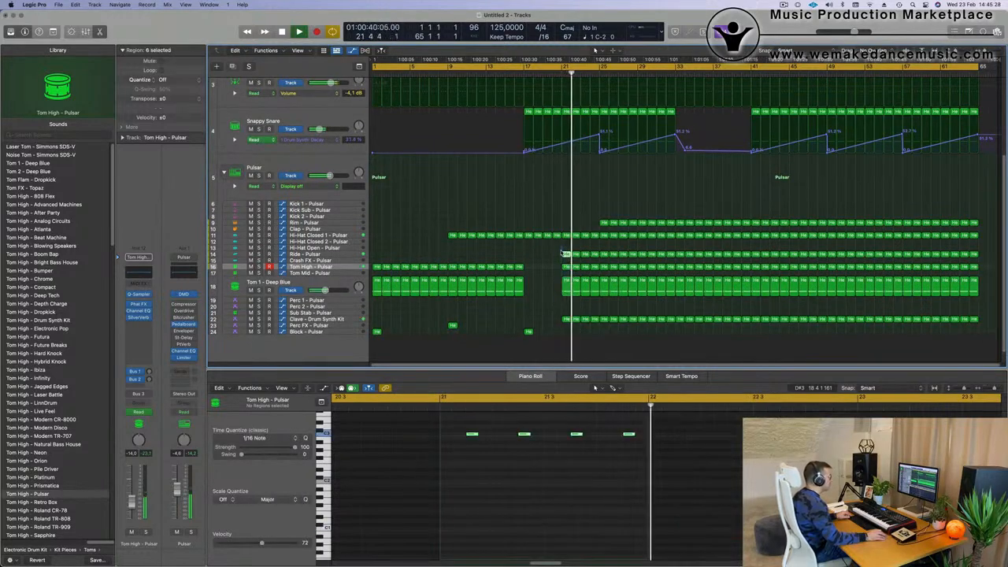
pyautogui.scroll(4, 611, 229)
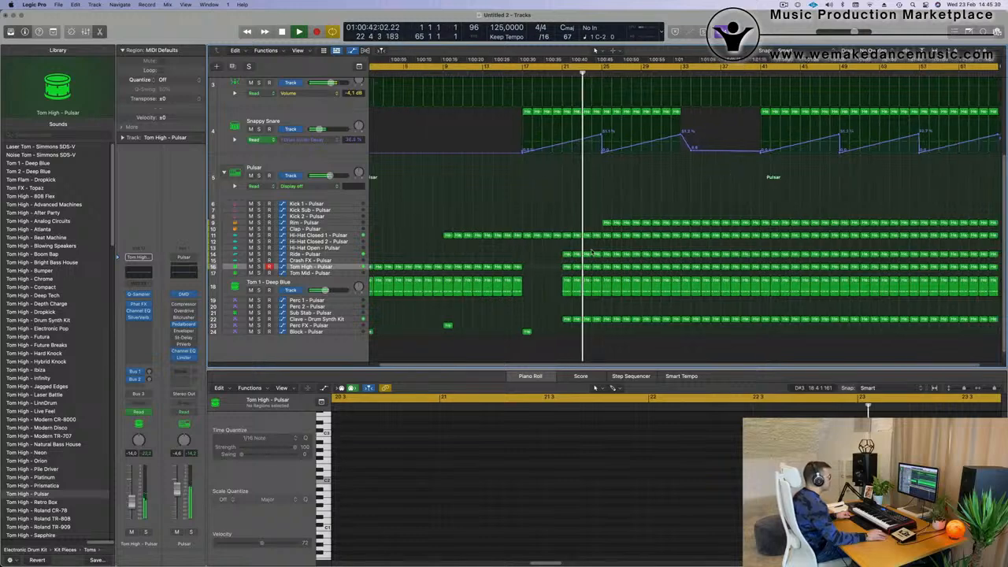
pyautogui.scroll(4, 614, 308)
pyautogui.keyDown('super'); pyautogui.click(621, 305); pyautogui.keyUp('super')
pyautogui.moveTo(624, 304); pyautogui.dragTo(627, 126)
pyautogui.press('Delete')
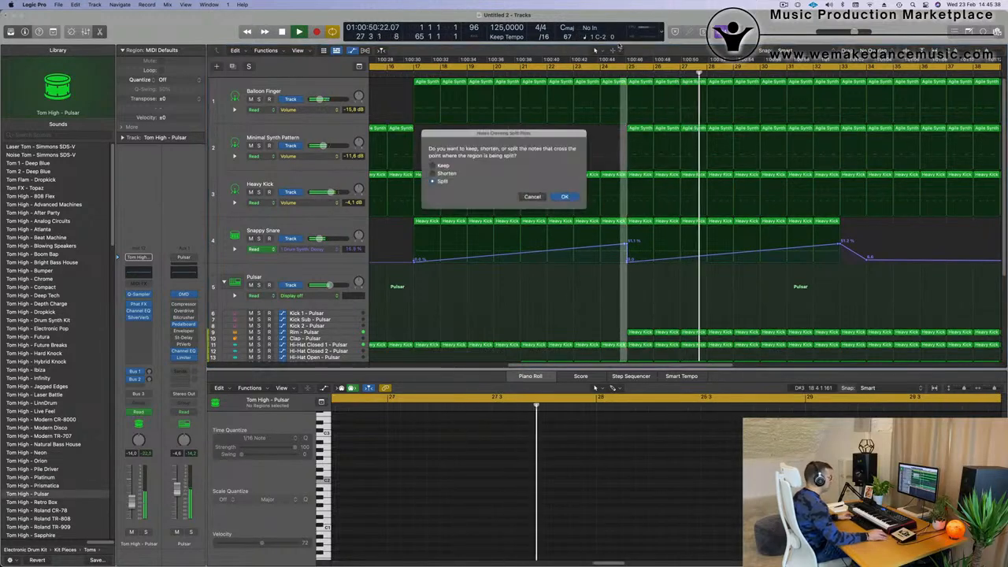
pyautogui.press('Return')
# Step: Play back the arrangement from about bar 22 to check the transition into bar 25 across the tracks
pyautogui.click(570, 76)
pyautogui.press('super+Left')
pyautogui.press('super+Left')
pyautogui.press('super+Left')
pyautogui.press('super+Left')
pyautogui.press('super+Left')
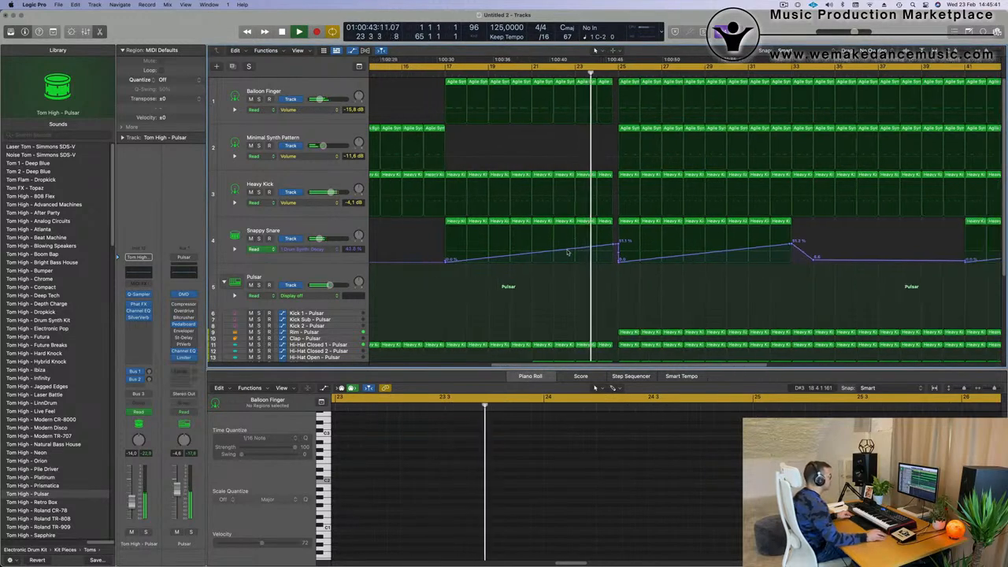
pyautogui.hscroll(-3, 541, 286)
pyautogui.hscroll(5, 544, 285)
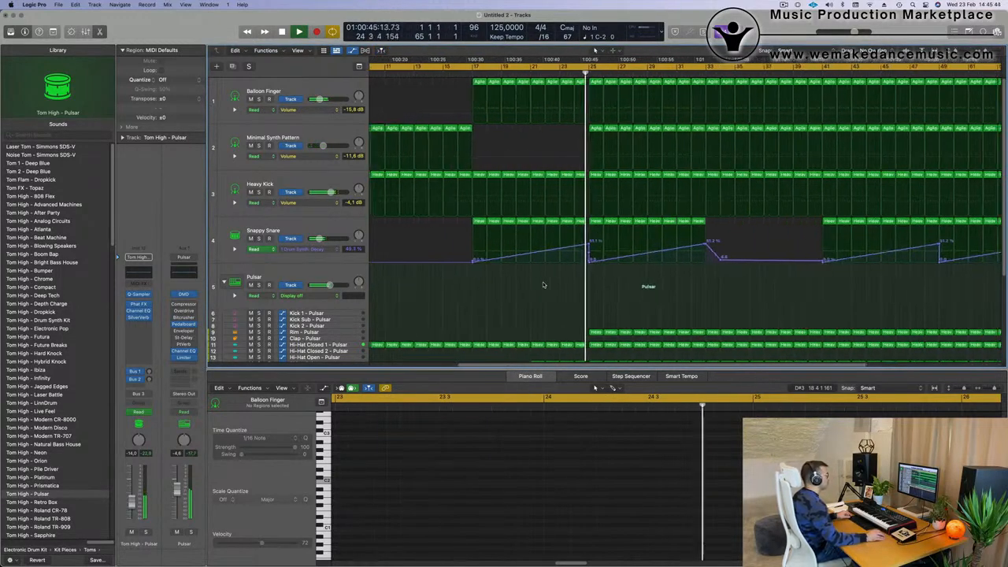
pyautogui.hscroll(2, 544, 286)
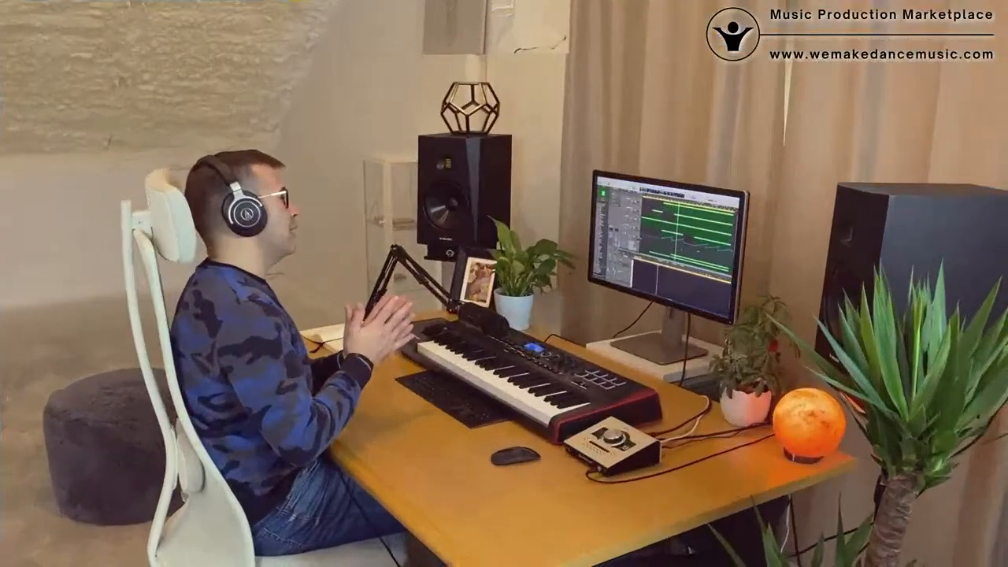